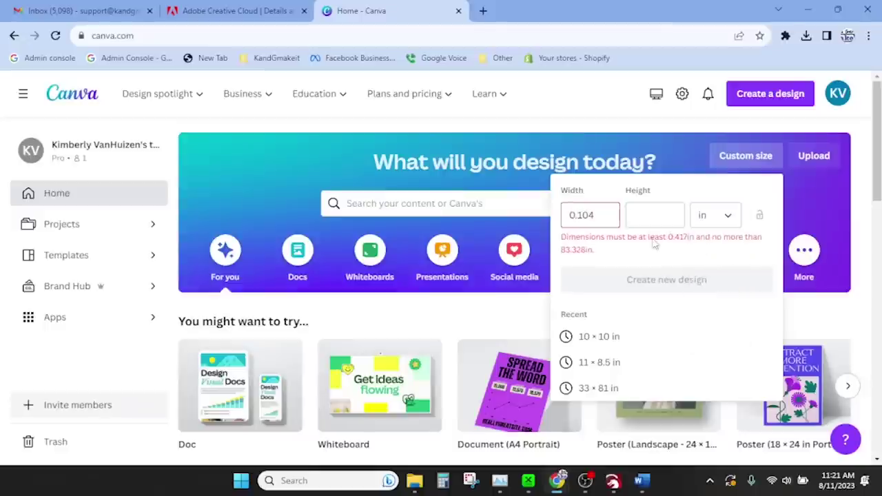
Create a new custom-size design 10 in wide and 10 in high
{"action": "double_click", "coordinate": [590, 224]}
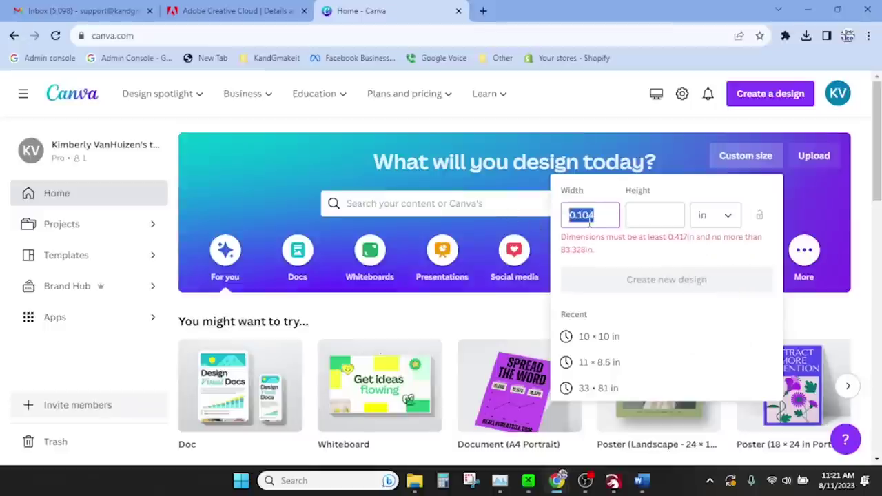
{"action": "type", "text": "10"}
{"action": "left_click", "coordinate": [654, 221]}
{"action": "type", "text": "10"}
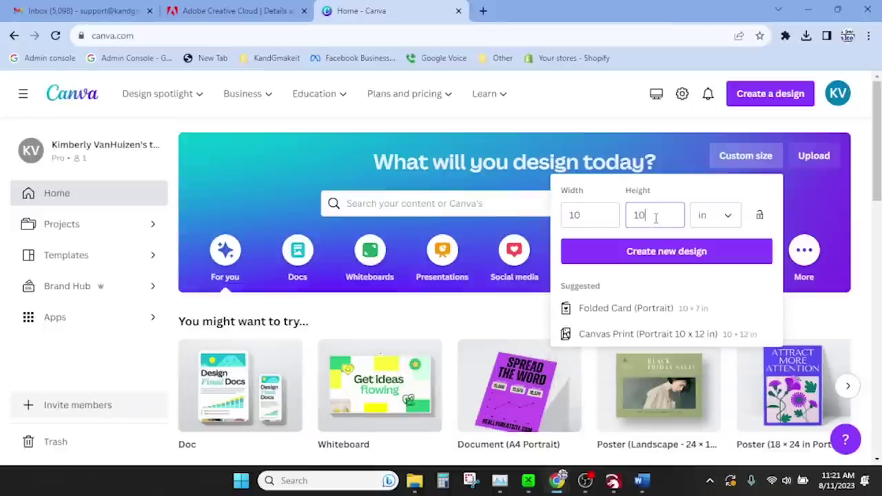
{"action": "left_click", "coordinate": [653, 252]}
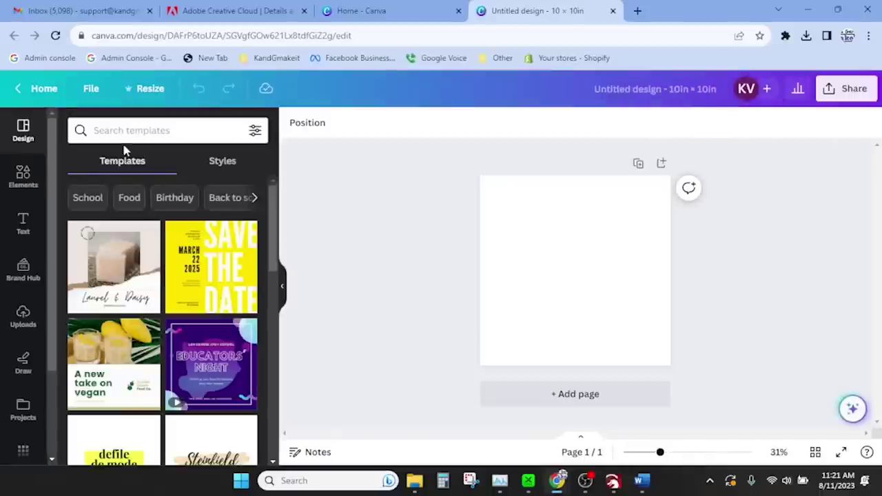
Find the circle shape in the elements, add it to the page, and enlarge it to about 6.36 in
{"action": "left_click", "coordinate": [28, 178]}
{"action": "left_click", "coordinate": [131, 128]}
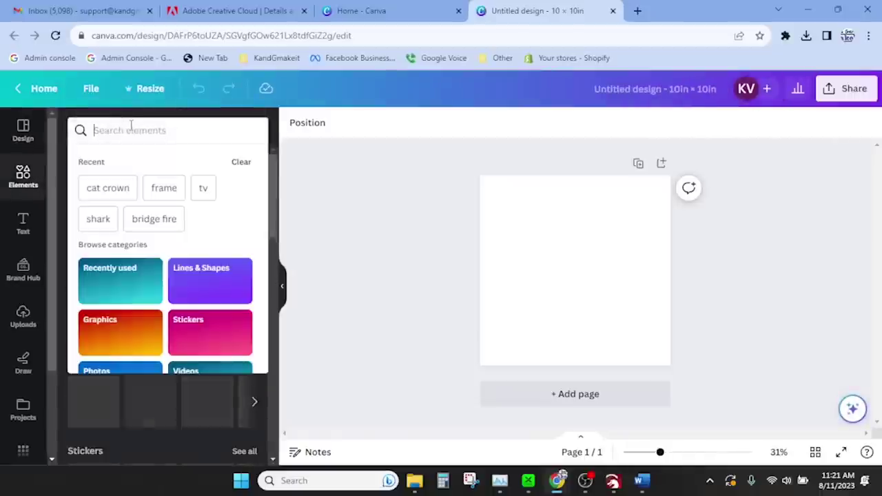
{"action": "type", "text": "cir"}
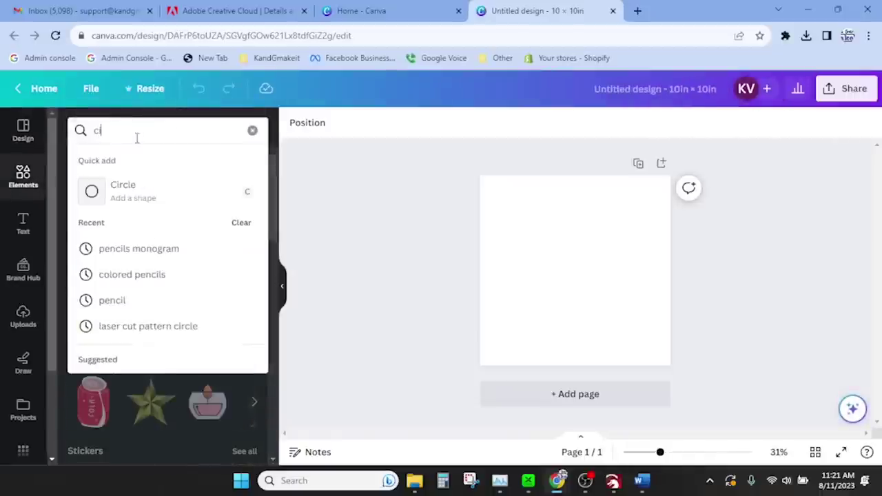
{"action": "left_click", "coordinate": [138, 202]}
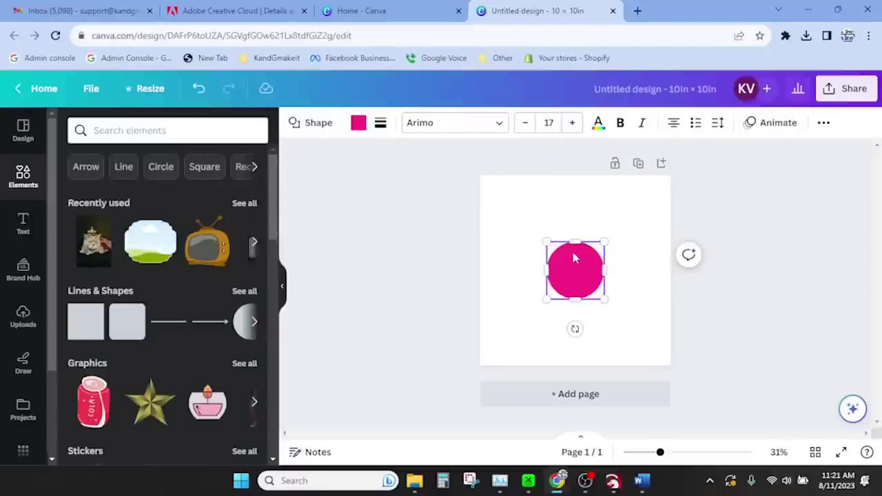
{"action": "left_click_drag", "start_coordinate": [604, 242], "coordinate": [668, 178]}
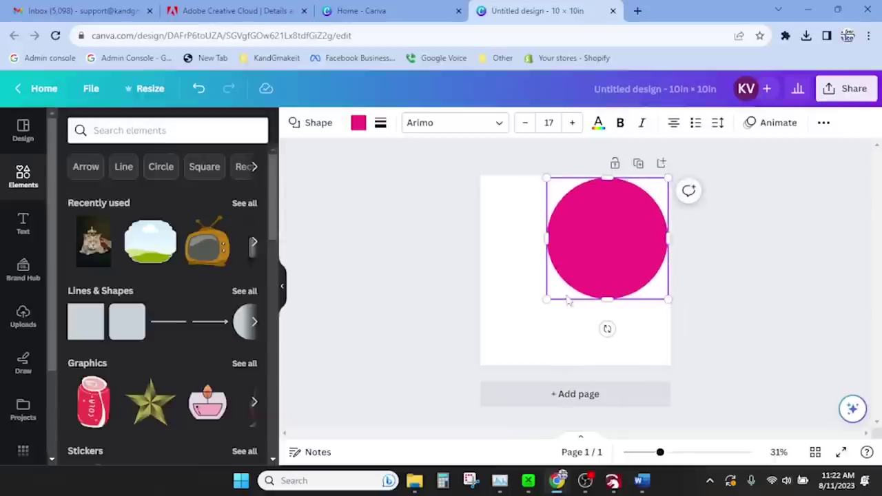
Set the pink circle's height and width to 10 in and move it so it fills the page
{"action": "left_click", "coordinate": [821, 122]}
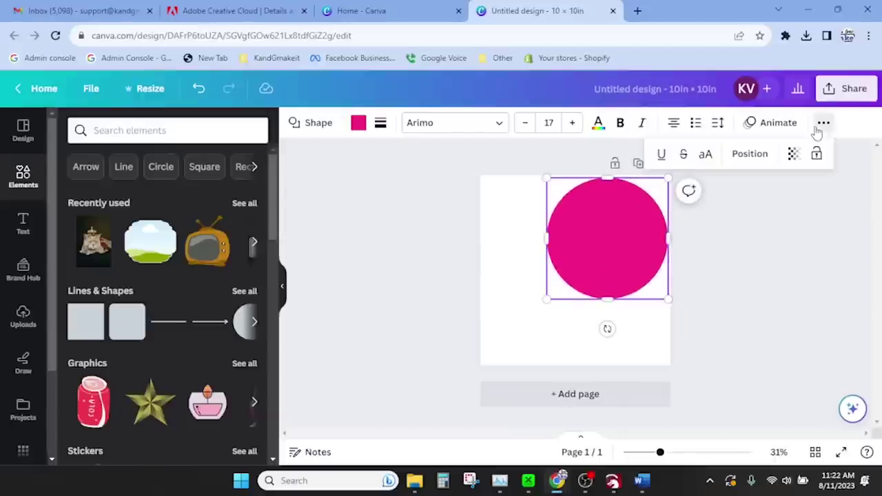
{"action": "left_click", "coordinate": [752, 154]}
{"action": "left_click", "coordinate": [159, 371]}
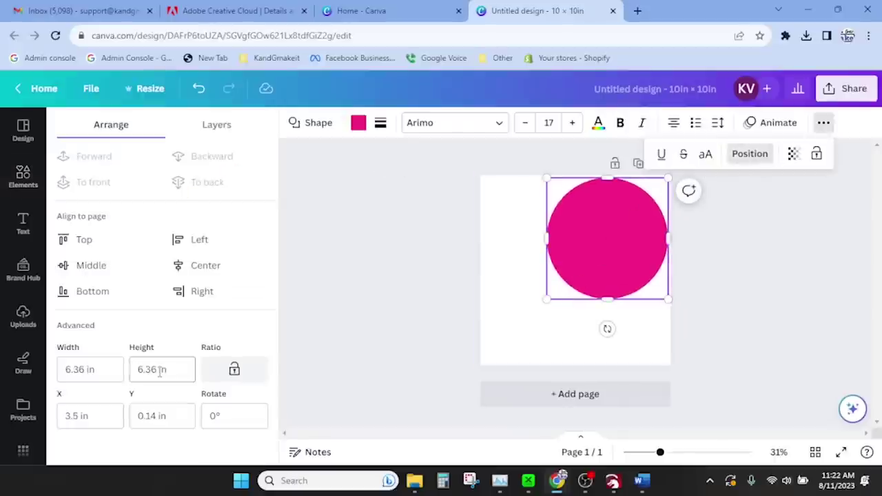
{"action": "type", "text": "10"}
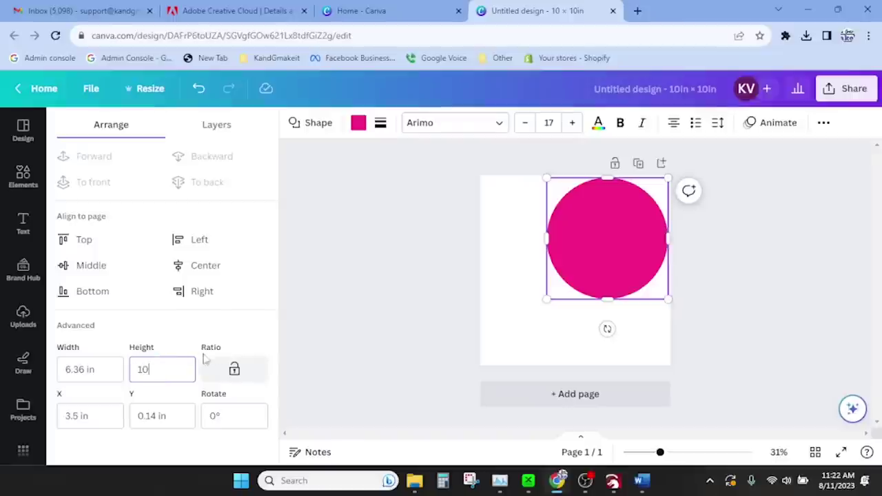
{"action": "left_click", "coordinate": [233, 369]}
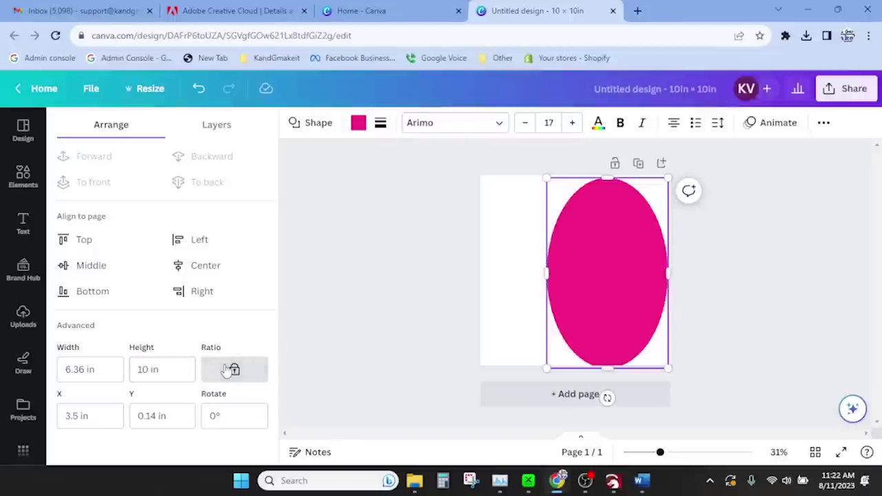
{"action": "left_click", "coordinate": [109, 372]}
{"action": "type", "text": "10"}
{"action": "left_click", "coordinate": [233, 369]}
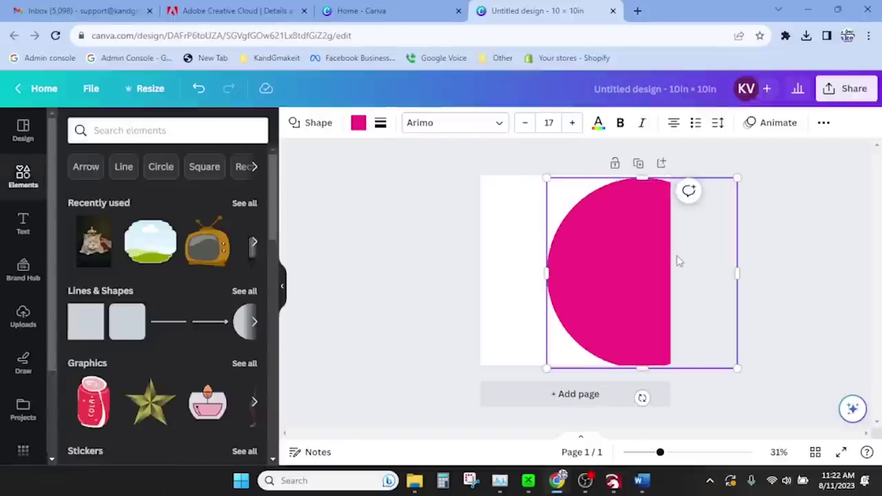
{"action": "left_click_drag", "start_coordinate": [628, 256], "coordinate": [565, 255]}
{"action": "left_click", "coordinate": [400, 269]}
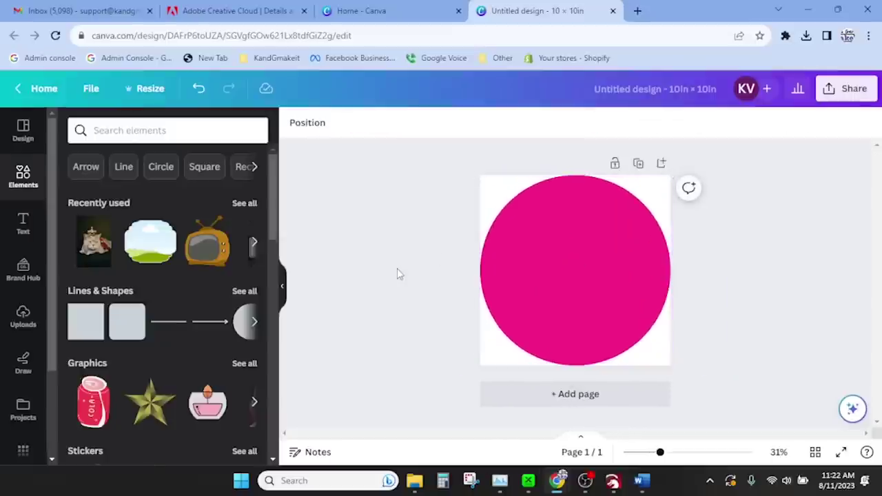
Search the elements for "frame" and insert the plain circular frame from the Frames results
{"action": "left_click", "coordinate": [176, 131]}
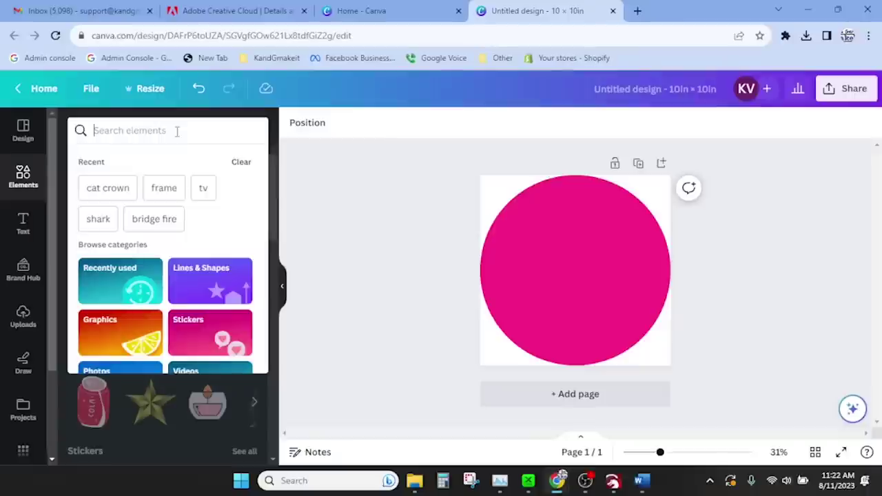
{"action": "type", "text": "frame"}
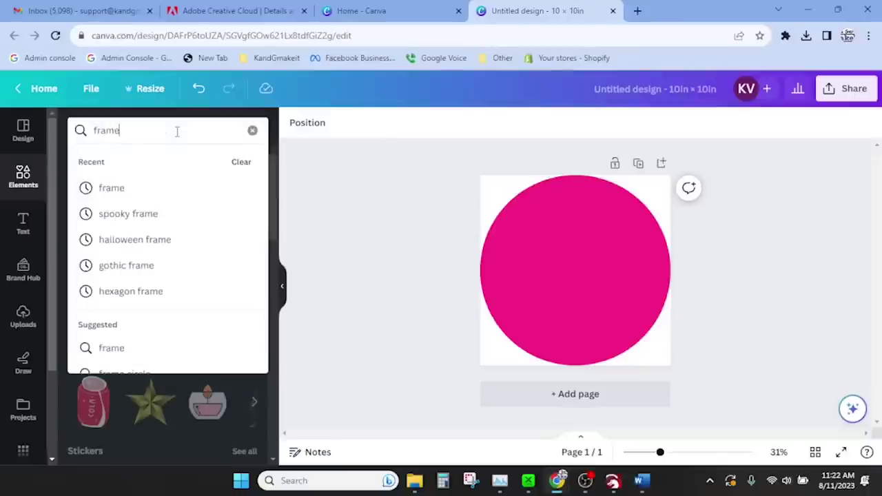
{"action": "left_click", "coordinate": [167, 198]}
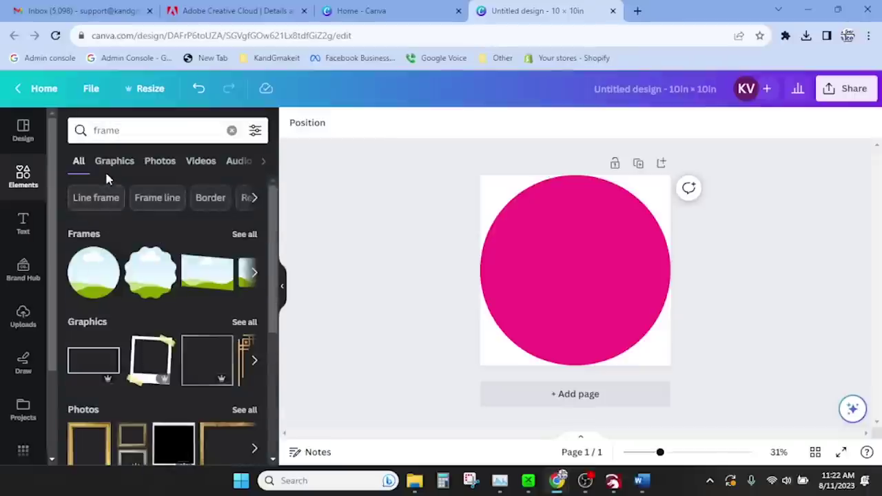
{"action": "left_click", "coordinate": [88, 238]}
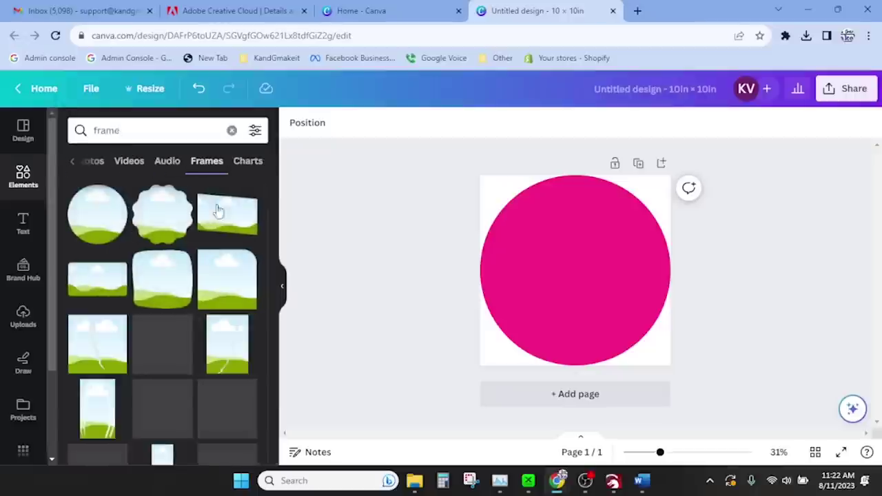
{"action": "left_click", "coordinate": [114, 222]}
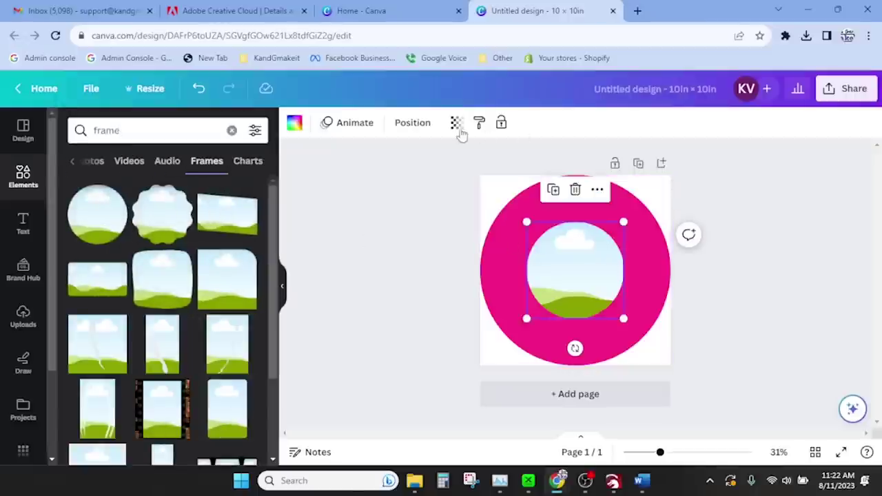
Resize the circular frame to 10 in and position it to cover the pink circle exactly
{"action": "left_click", "coordinate": [413, 123]}
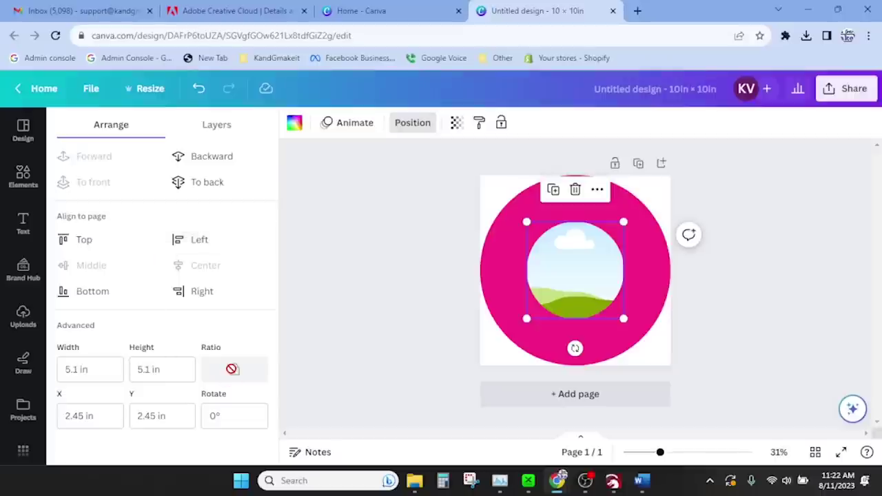
{"action": "left_click", "coordinate": [138, 372]}
{"action": "type", "text": "10"}
{"action": "key", "text": "Return"}
{"action": "left_click_drag", "start_coordinate": [585, 308], "coordinate": [547, 257]}
{"action": "left_click", "coordinate": [197, 267]}
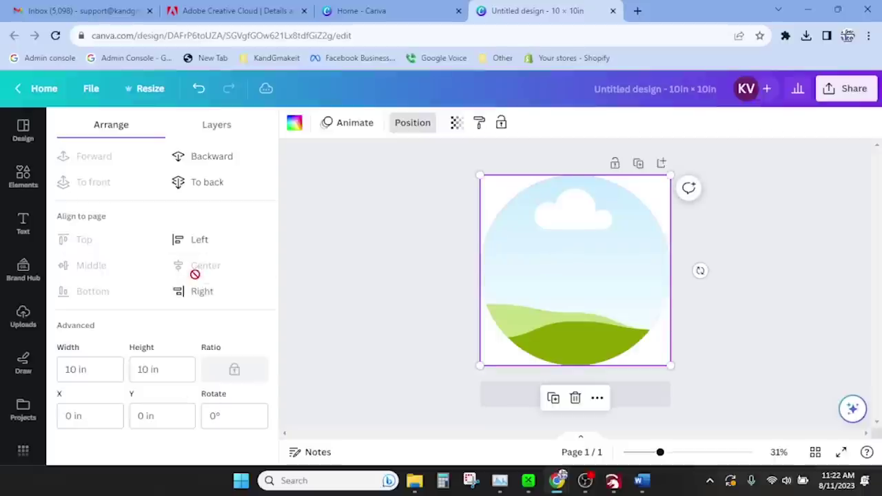
{"action": "left_click", "coordinate": [356, 164]}
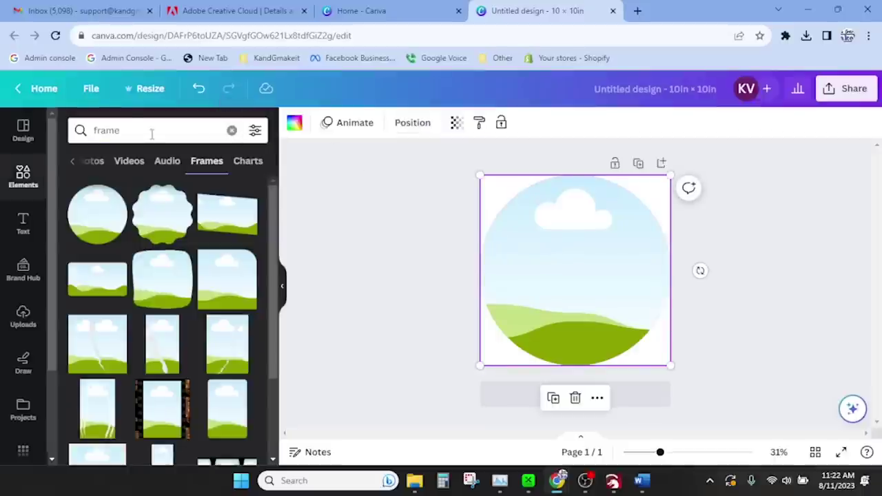
Search the photos for "skatepark", insert the empty grey concrete bowl photo, and place it inside the circular frame
{"action": "left_click", "coordinate": [231, 131]}
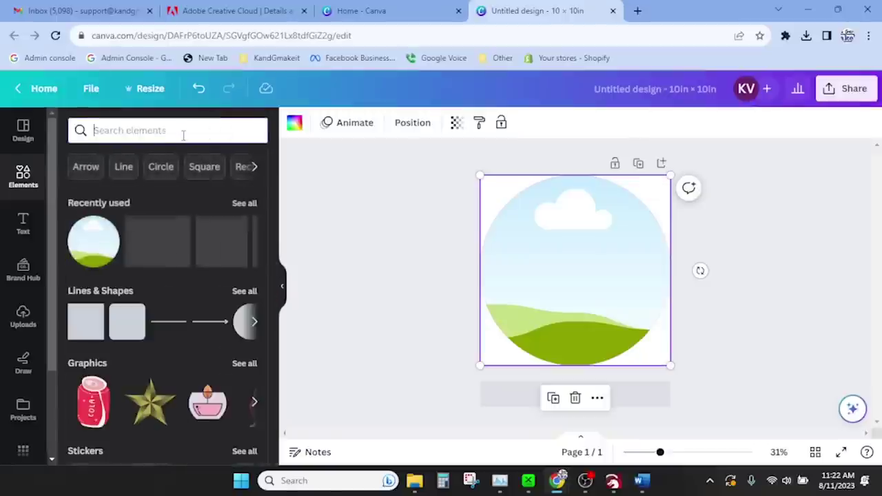
{"action": "left_click", "coordinate": [184, 132]}
{"action": "type", "text": "skatepark"}
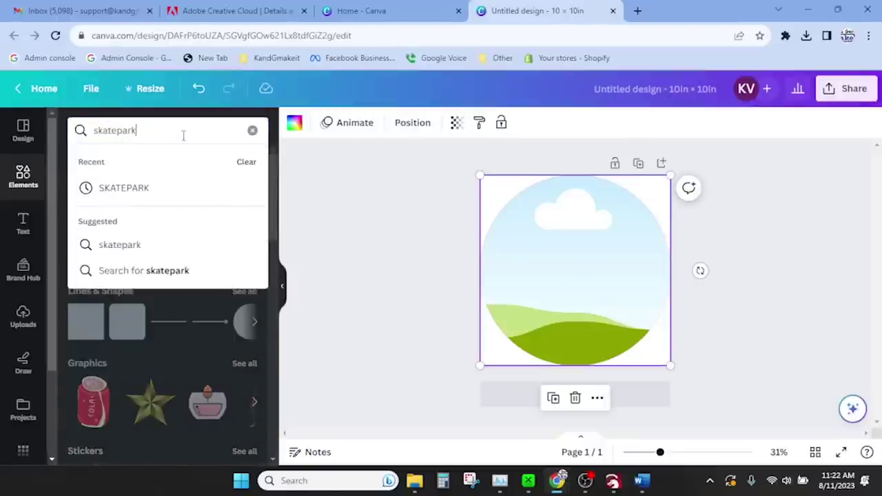
{"action": "left_click", "coordinate": [151, 187]}
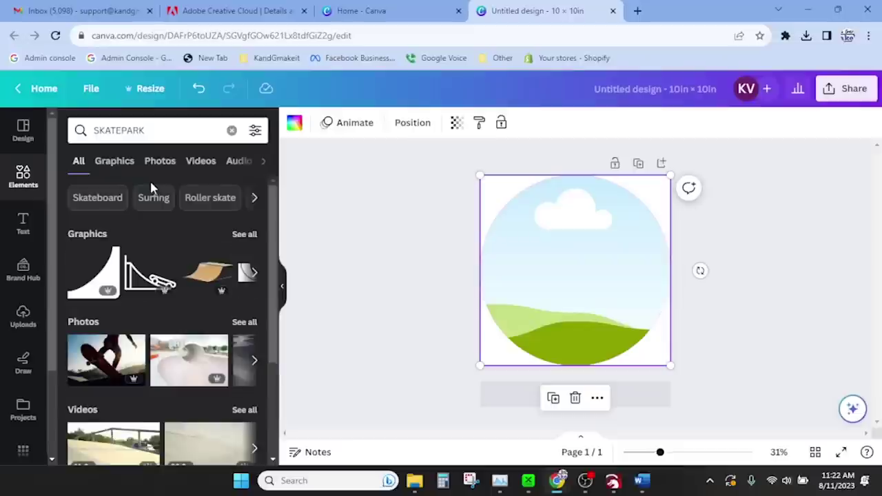
{"action": "left_click", "coordinate": [173, 161]}
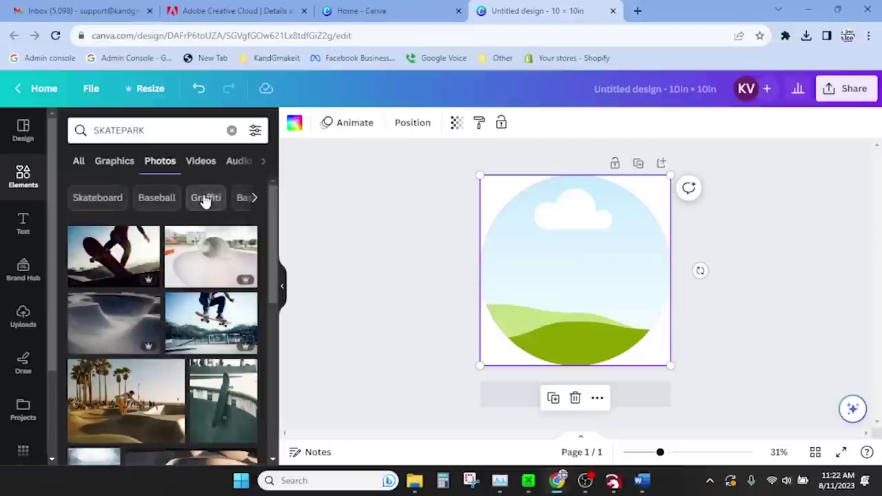
{"action": "left_click", "coordinate": [114, 321]}
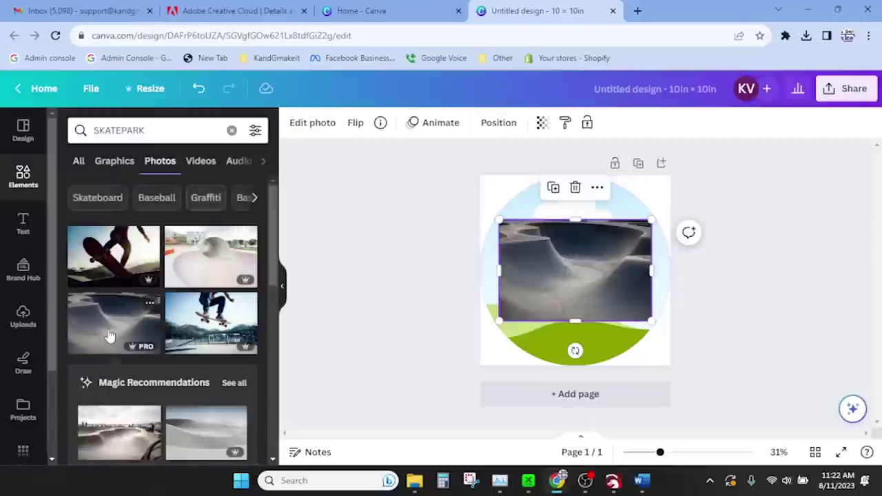
{"action": "left_click_drag", "start_coordinate": [572, 241], "coordinate": [558, 276]}
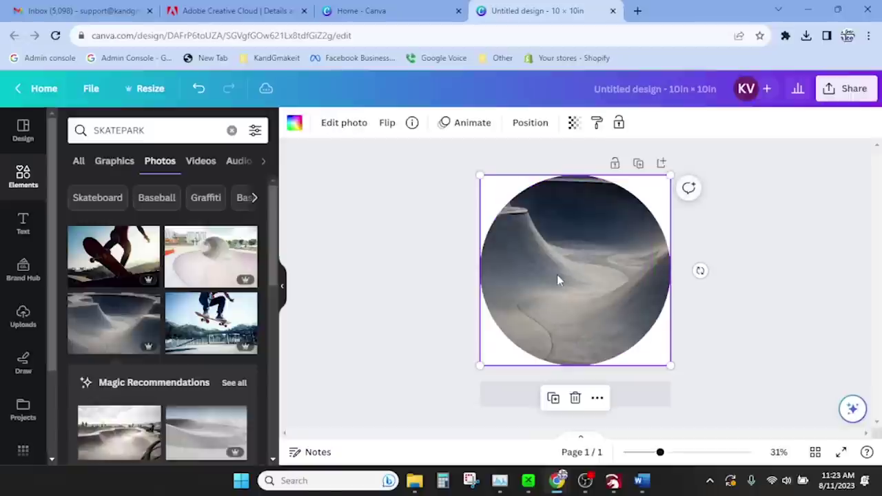
Check how the skatepark photo is positioned and cropped inside the circular frame, and accept the crop
{"action": "left_click", "coordinate": [530, 124]}
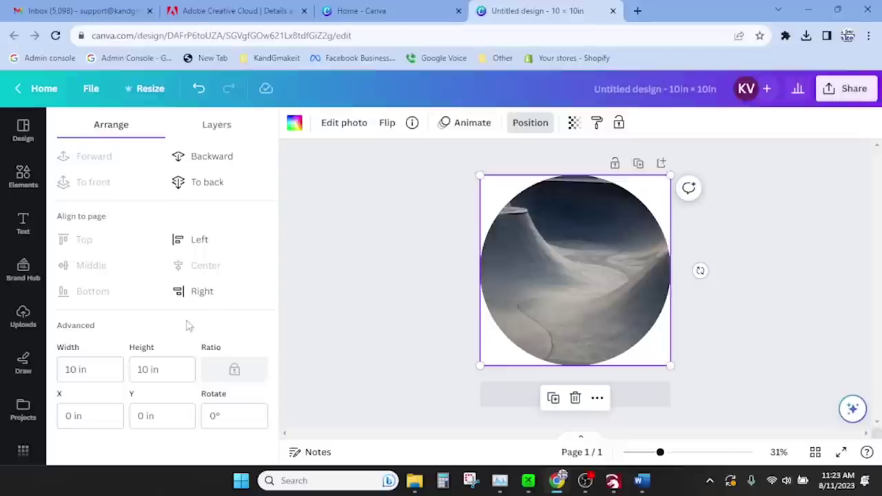
{"action": "left_click_drag", "start_coordinate": [547, 276], "coordinate": [558, 272]}
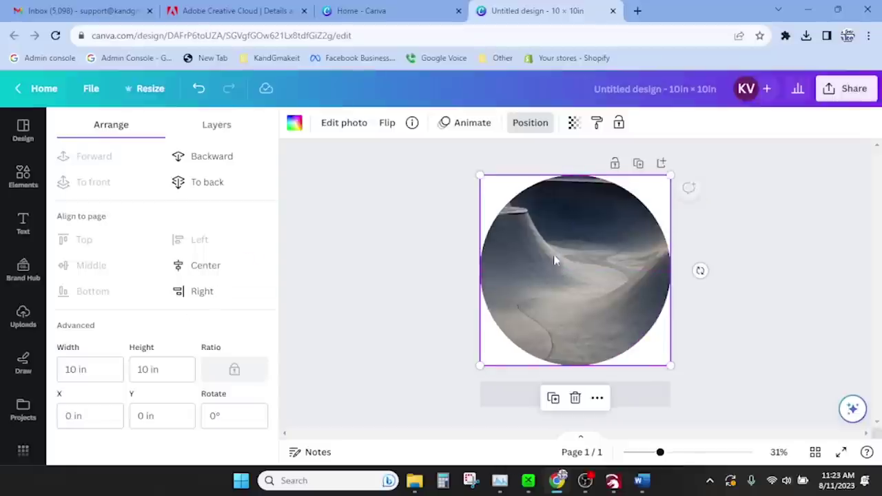
{"action": "left_click", "coordinate": [495, 198]}
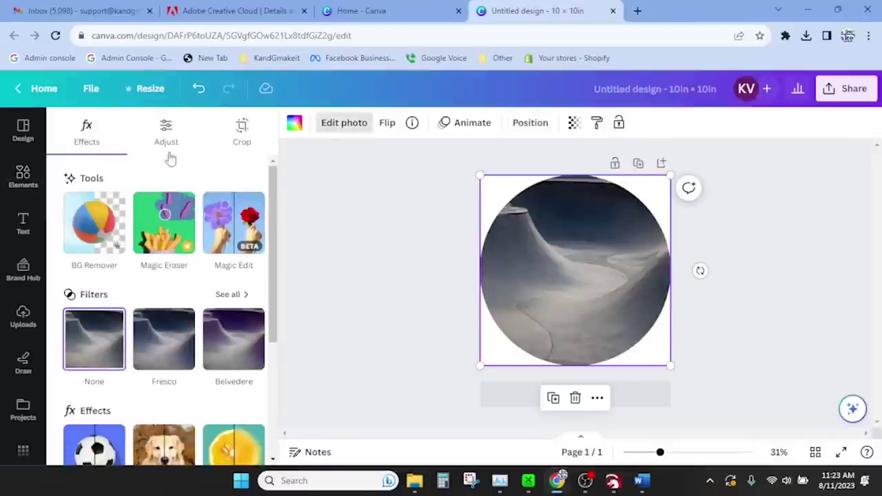
{"action": "left_click", "coordinate": [241, 135]}
{"action": "mouse_move", "coordinate": [560, 256]}
{"action": "left_mouse_down"}
{"action": "mouse_move", "coordinate": [572, 257]}
{"action": "mouse_move", "coordinate": [565, 258]}
{"action": "left_mouse_up"}
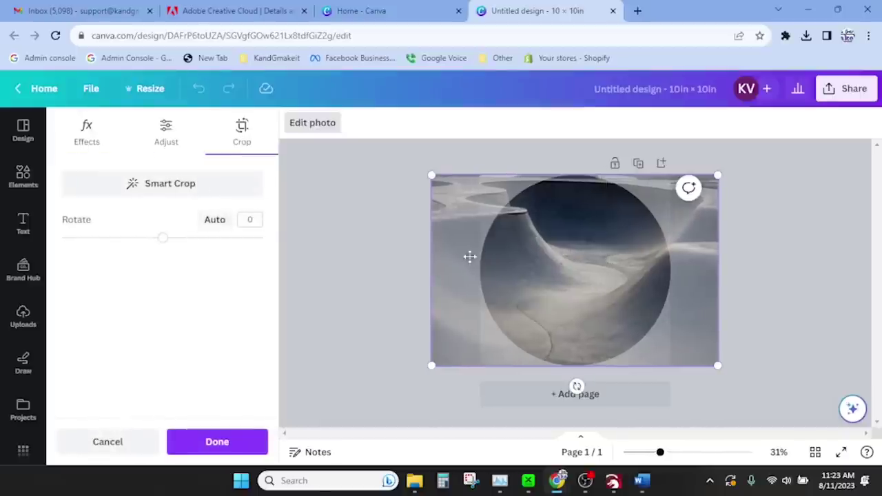
{"action": "left_click", "coordinate": [219, 444]}
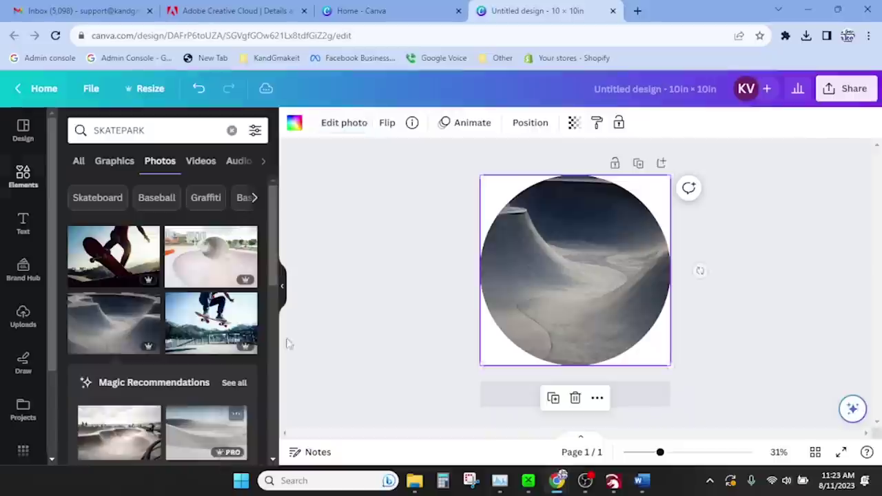
{"action": "left_click", "coordinate": [347, 250]}
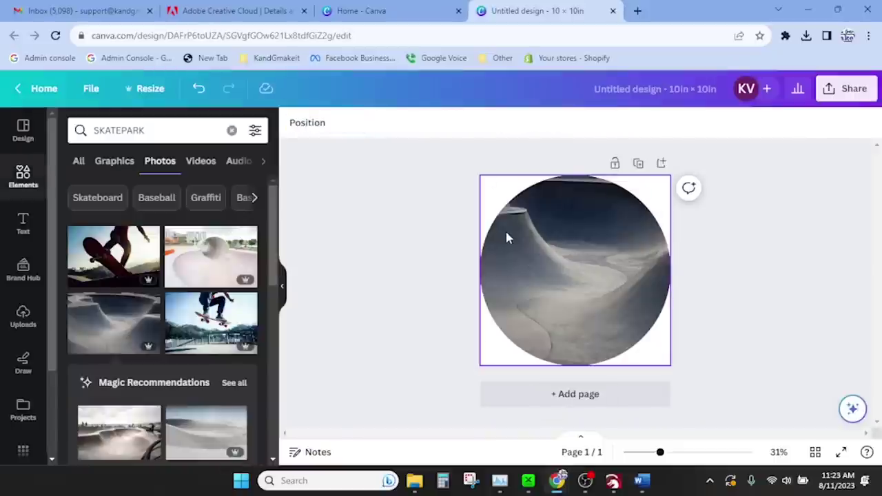
Add a heading text box, enlarge it to font size 71 and place it in the upper part of the circle
{"action": "left_click", "coordinate": [24, 226]}
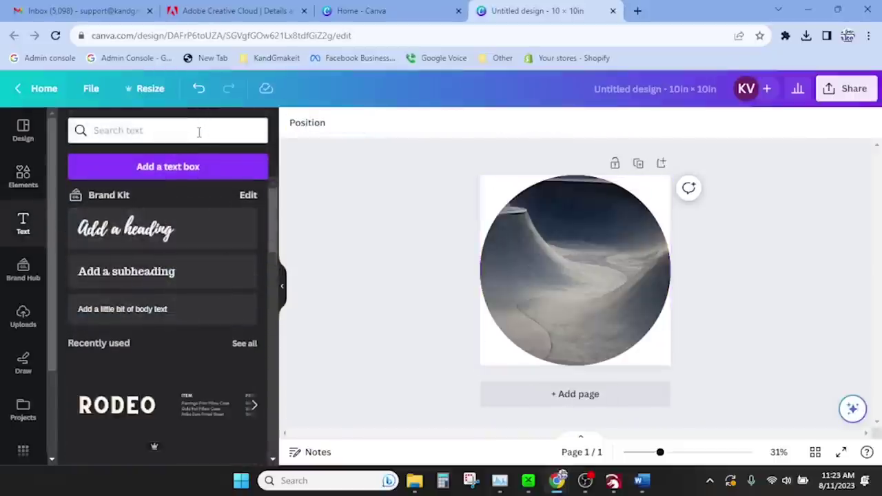
{"action": "left_click", "coordinate": [207, 234]}
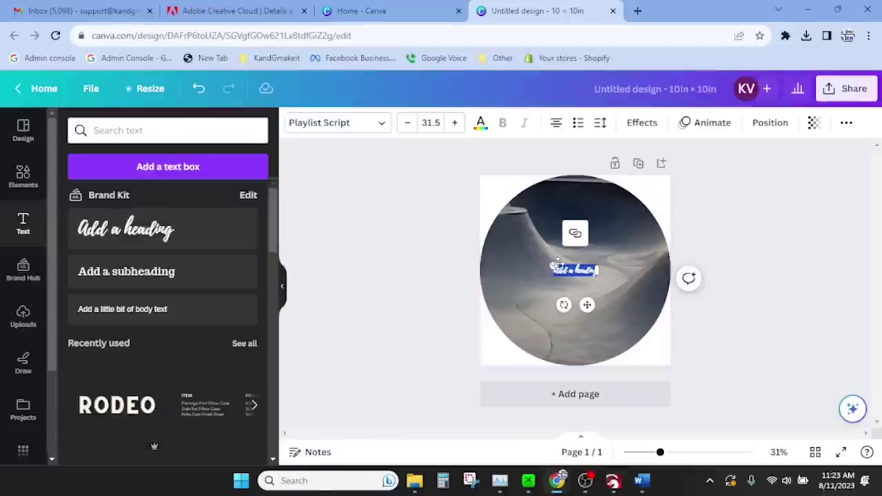
{"action": "left_click_drag", "start_coordinate": [551, 263], "coordinate": [498, 254]}
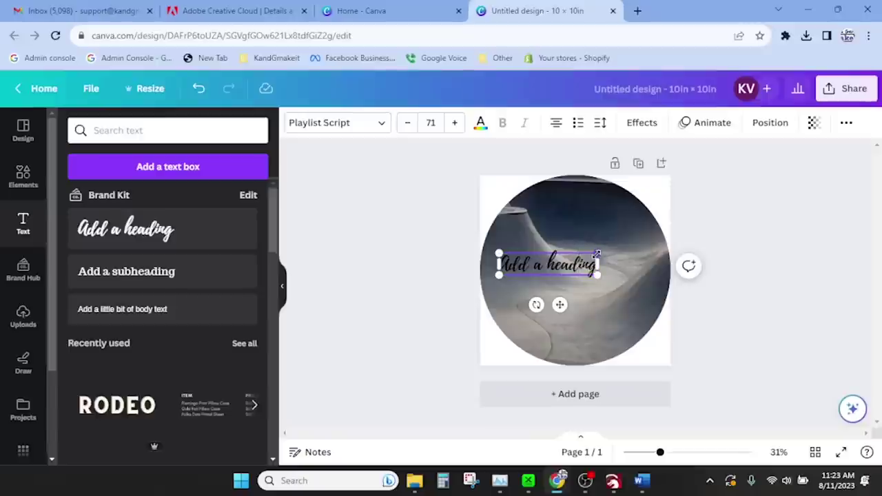
{"action": "left_click_drag", "start_coordinate": [559, 304], "coordinate": [587, 255]}
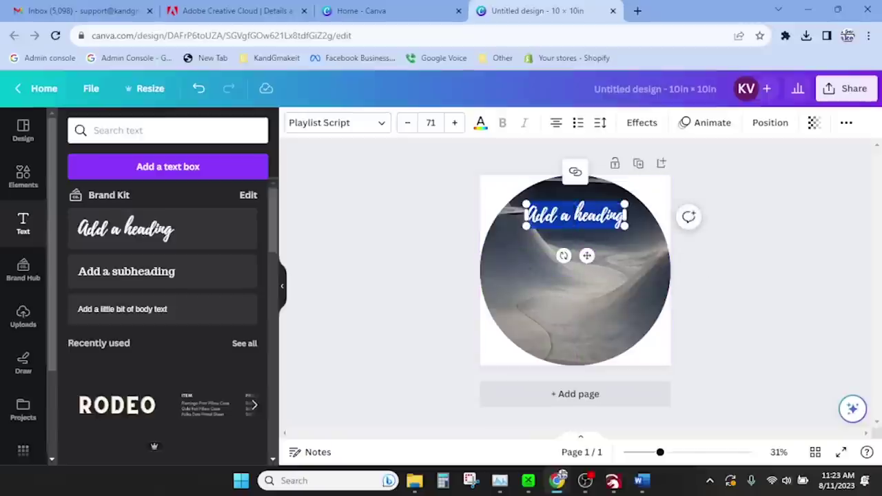
Replace the heading's placeholder text with "I don't always"
{"action": "key", "text": "BackSpace"}
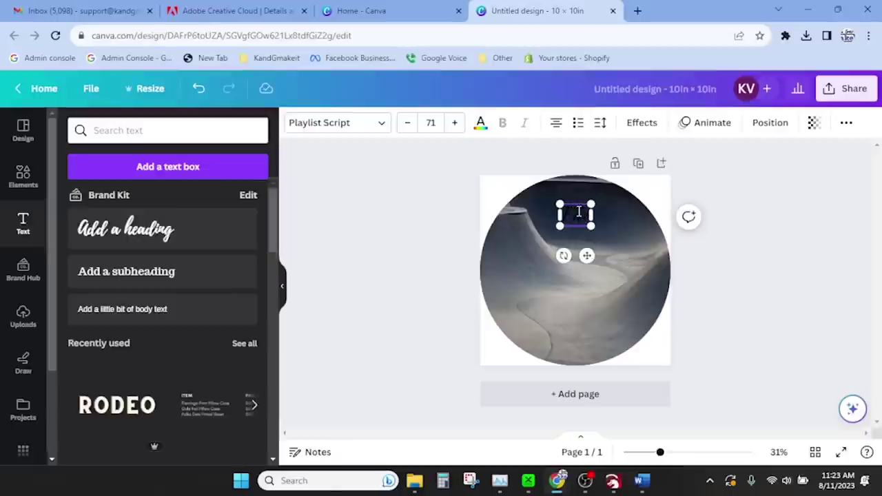
{"action": "type", "text": "Kan"}
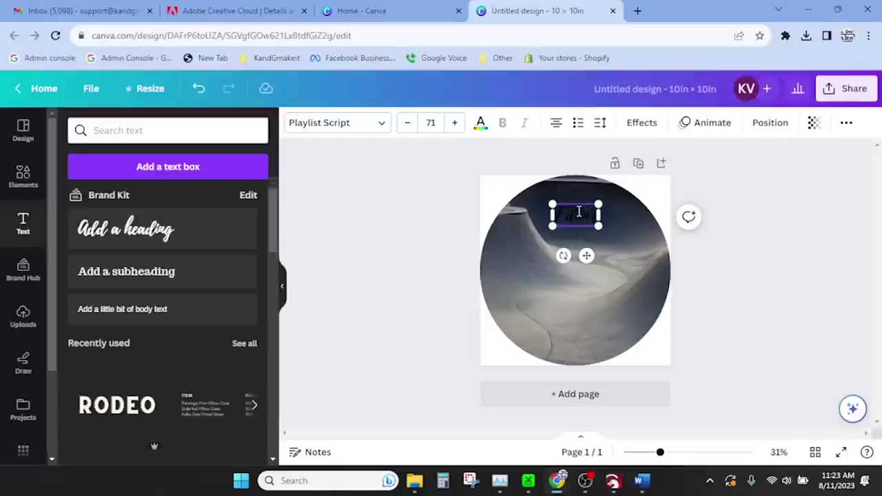
{"action": "type", "text": "do"}
{"action": "type", "text": "n't know"}
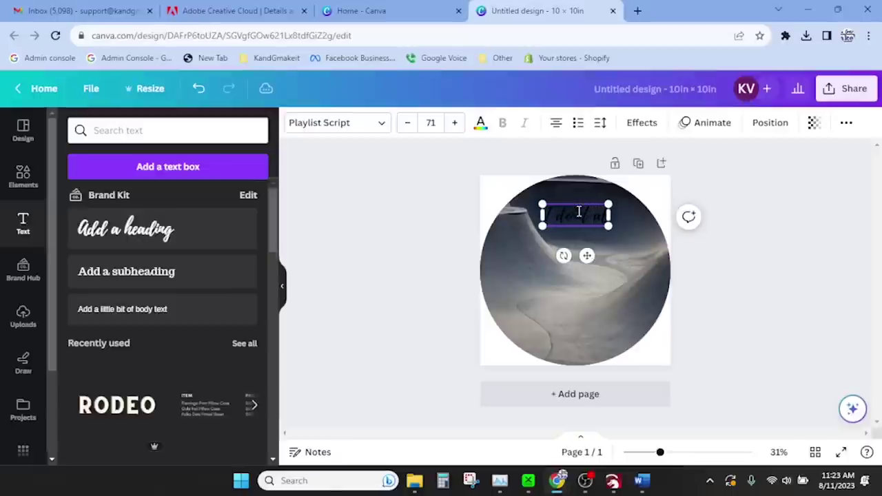
{"action": "type", "text": "ys"}
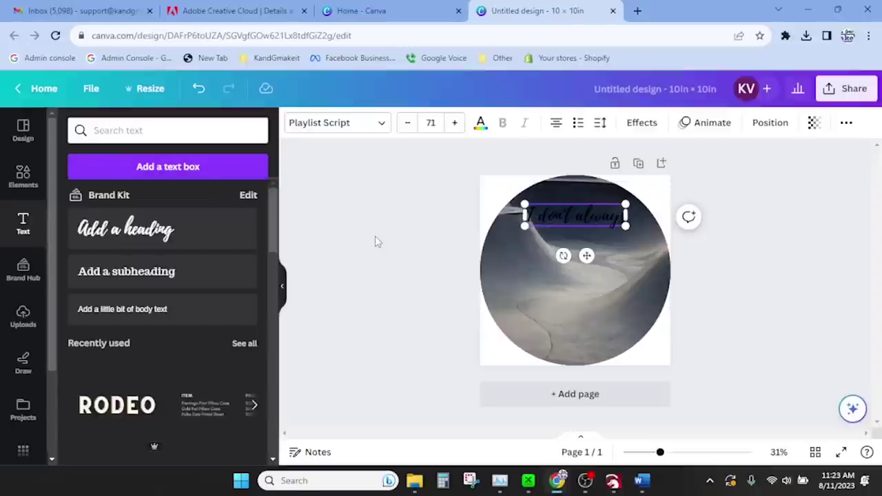
{"action": "left_click", "coordinate": [381, 238]}
Search the fonts for "adlery" and apply Adlery Swash to the "I don't always" text
{"action": "left_click", "coordinate": [594, 228]}
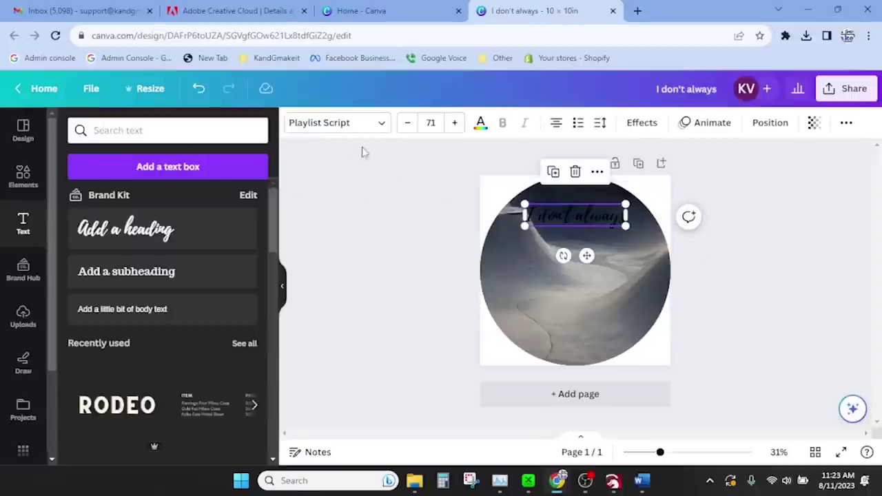
{"action": "left_click", "coordinate": [343, 128]}
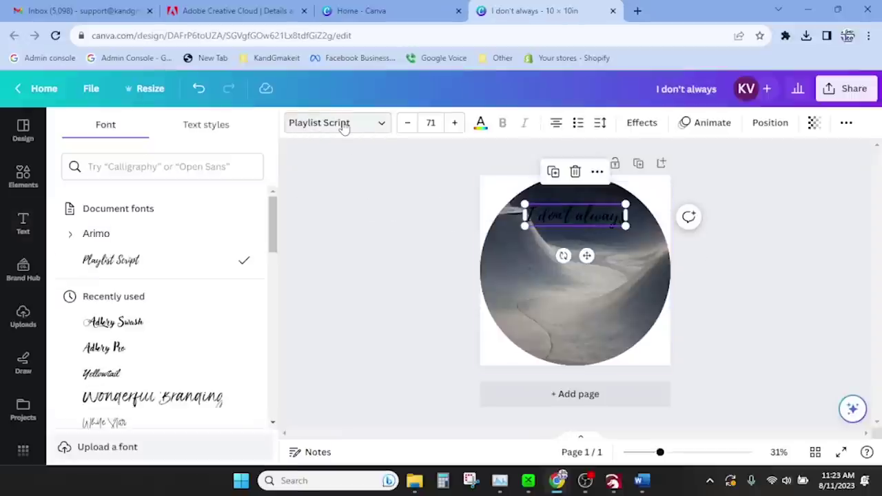
{"action": "left_click", "coordinate": [242, 166]}
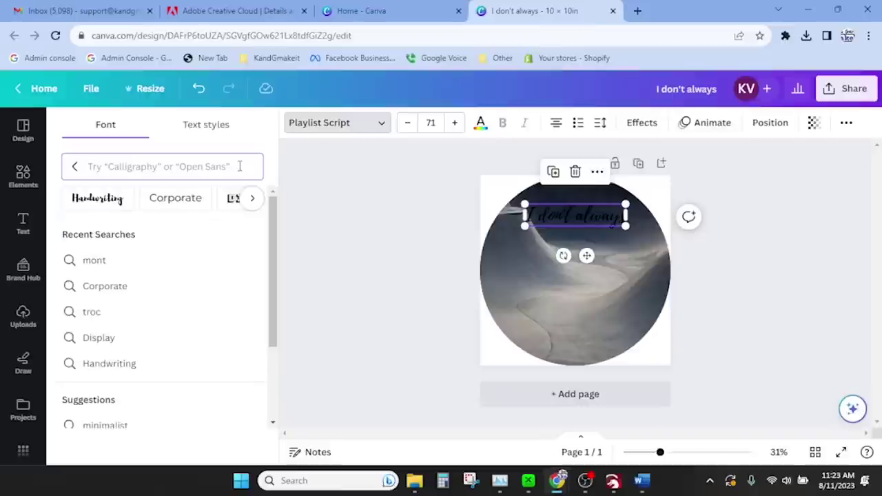
{"action": "type", "text": "ad"}
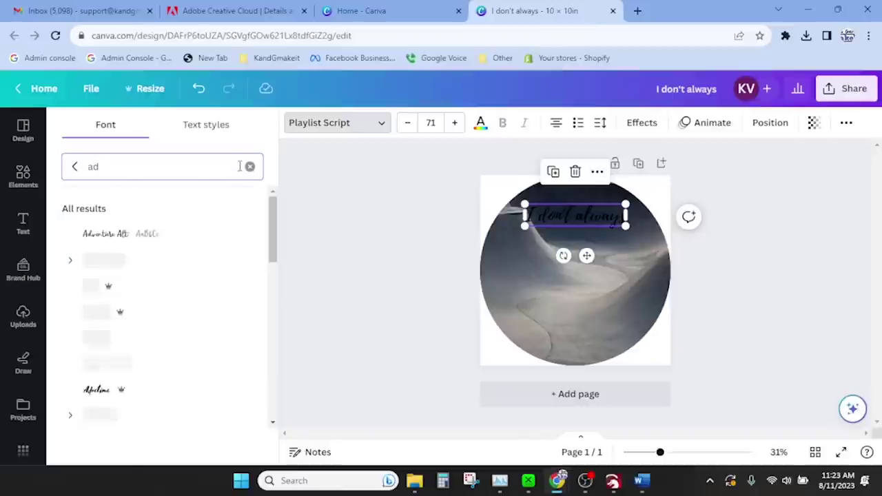
{"action": "type", "text": "lery"}
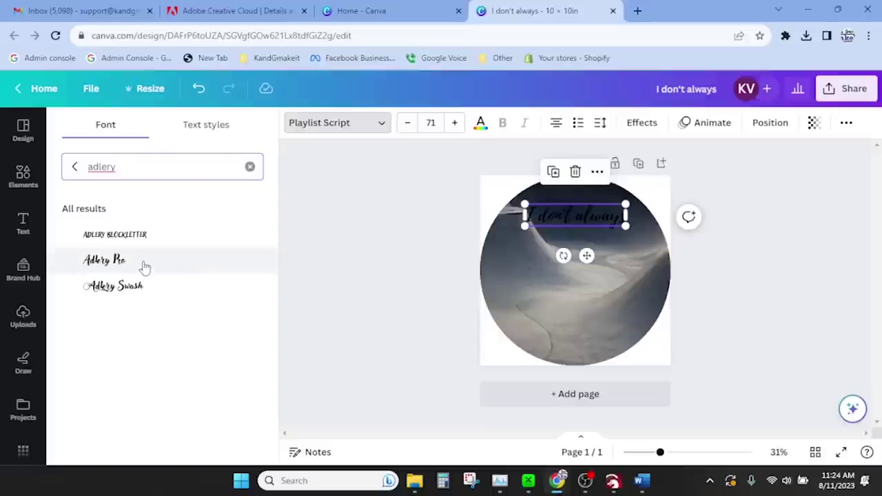
{"action": "left_click", "coordinate": [142, 285]}
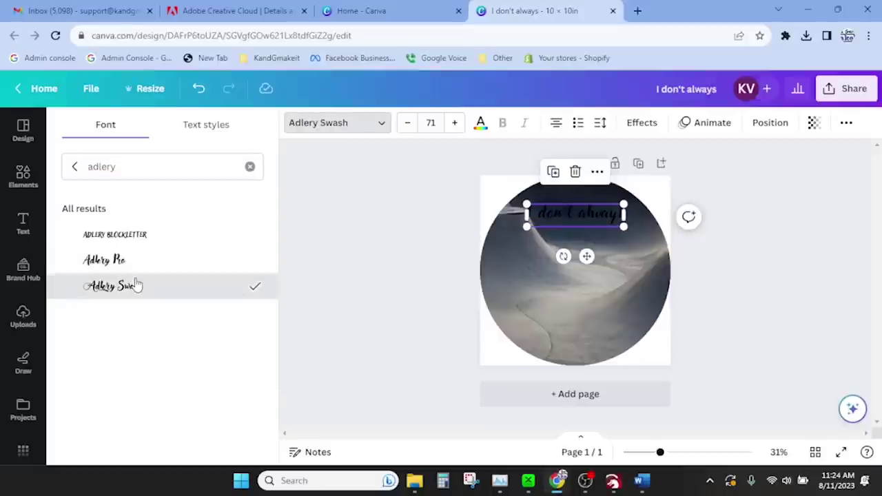
{"action": "left_click", "coordinate": [596, 214]}
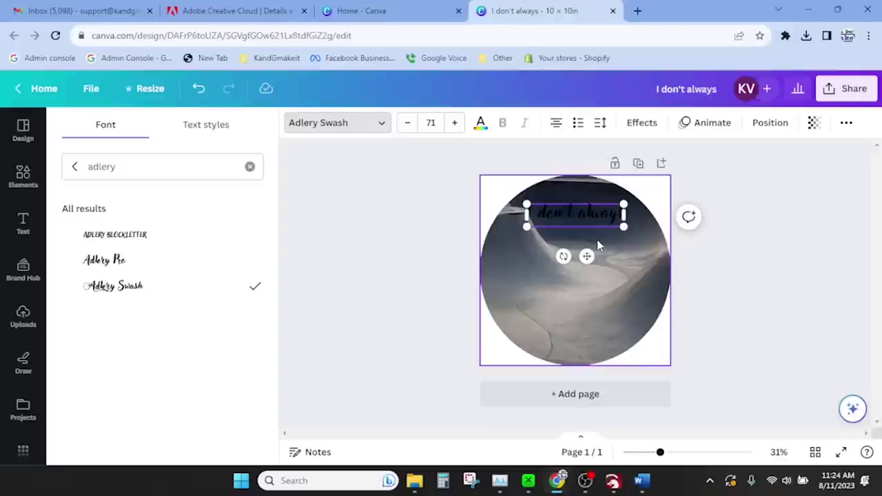
{"action": "left_click", "coordinate": [598, 245]}
Duplicate the "I don't always" text, place the copy directly beneath it and change its wording to "roll a joint"
{"action": "left_click", "coordinate": [601, 220]}
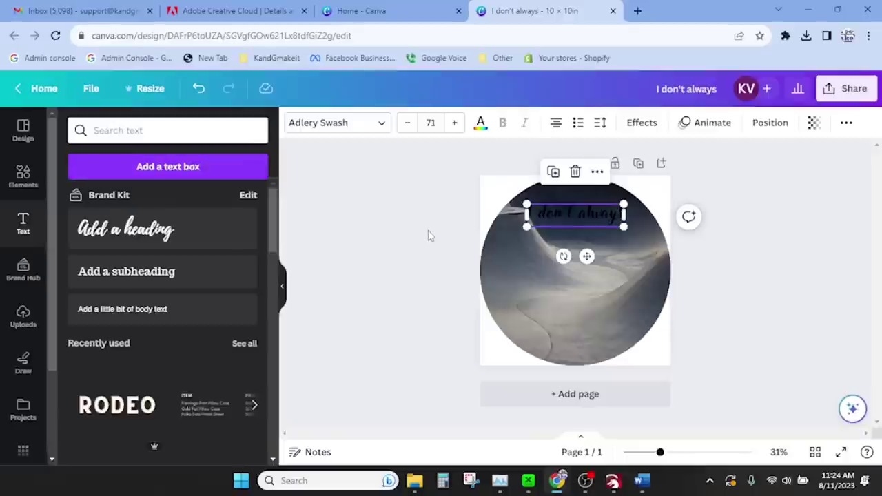
{"action": "key", "text": "ctrl+d"}
{"action": "mouse_move", "coordinate": [606, 226]}
{"action": "left_mouse_down"}
{"action": "mouse_move", "coordinate": [597, 246]}
{"action": "mouse_move", "coordinate": [593, 232]}
{"action": "left_mouse_up"}
{"action": "left_click", "coordinate": [593, 233]}
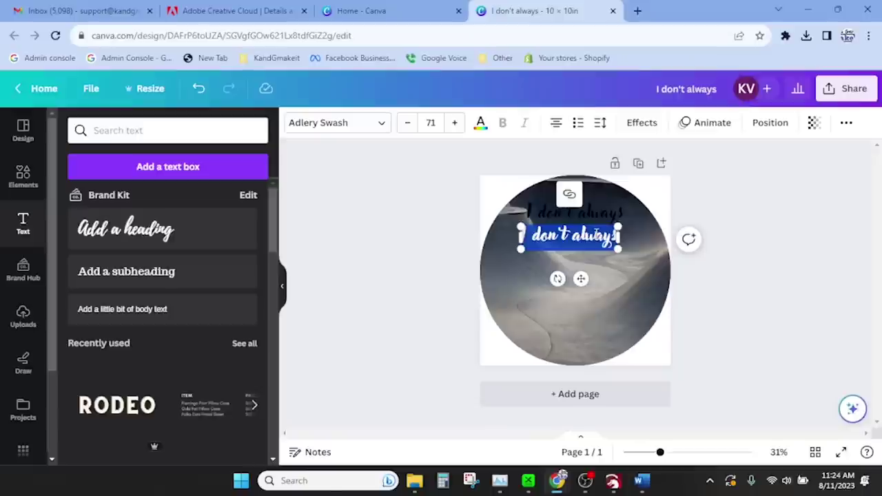
{"action": "type", "text": "roll a"}
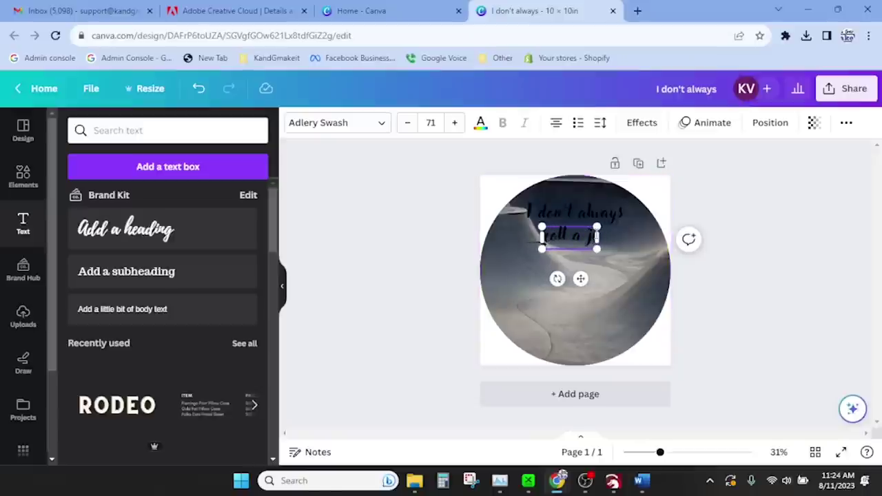
{"action": "type", "text": " joint"}
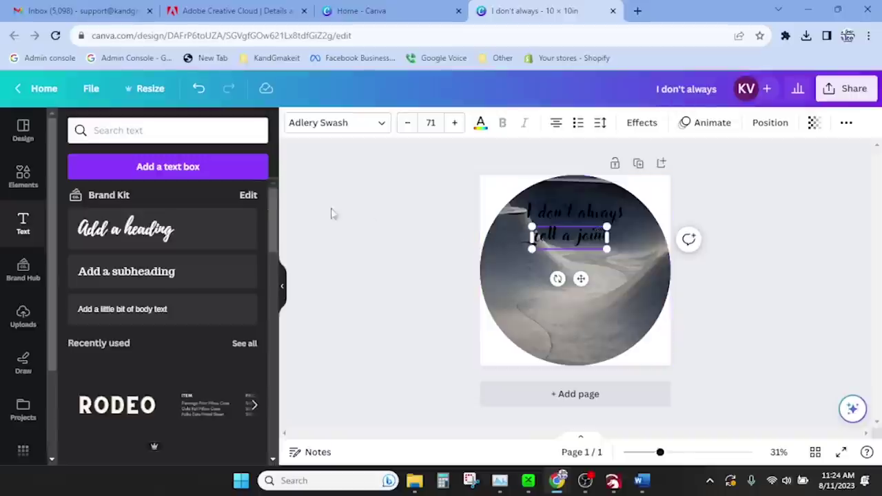
{"action": "left_click", "coordinate": [376, 202]}
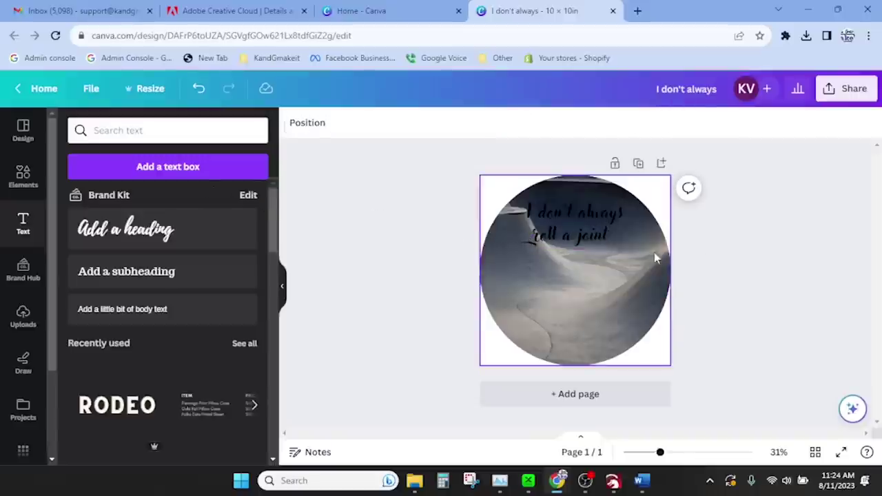
Enlarge the "roll a joint" text to font size 113 and position it close under the first line
{"action": "left_click", "coordinate": [593, 238]}
{"action": "left_click_drag", "start_coordinate": [606, 249], "coordinate": [655, 264]}
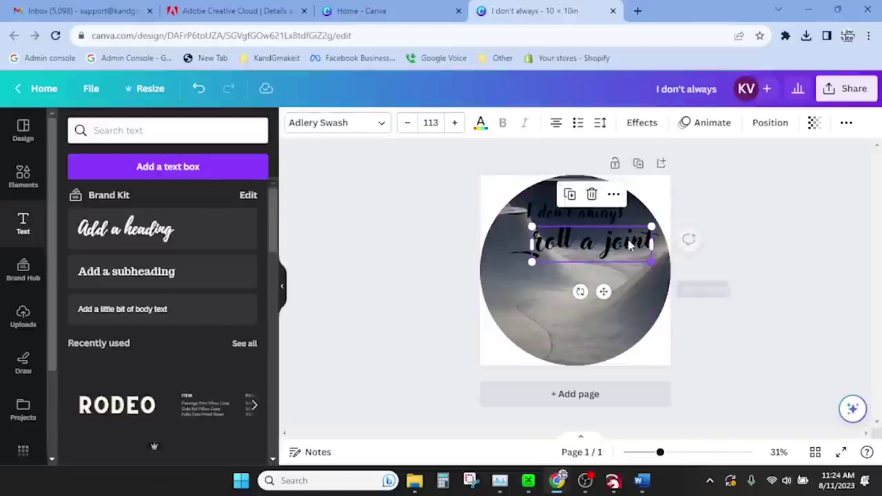
{"action": "left_click_drag", "start_coordinate": [601, 239], "coordinate": [601, 235]}
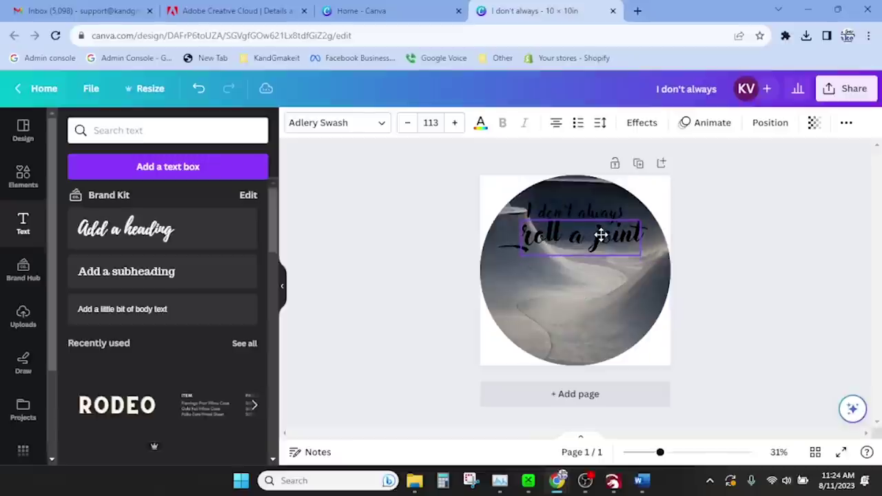
Change the color of both the "I don't always" and "roll a joint" texts to white
{"action": "left_click", "coordinate": [601, 215], "text": "shift"}
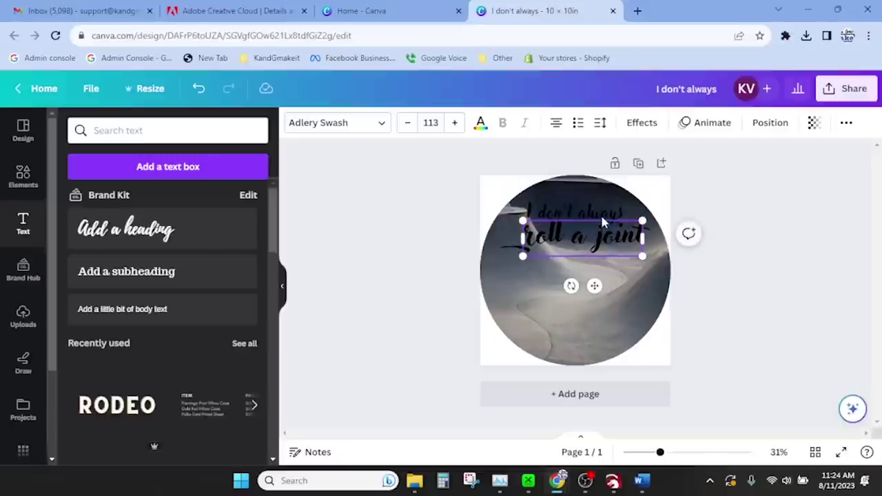
{"action": "left_click", "coordinate": [480, 122]}
{"action": "left_click", "coordinate": [178, 203]}
{"action": "left_click", "coordinate": [411, 237]}
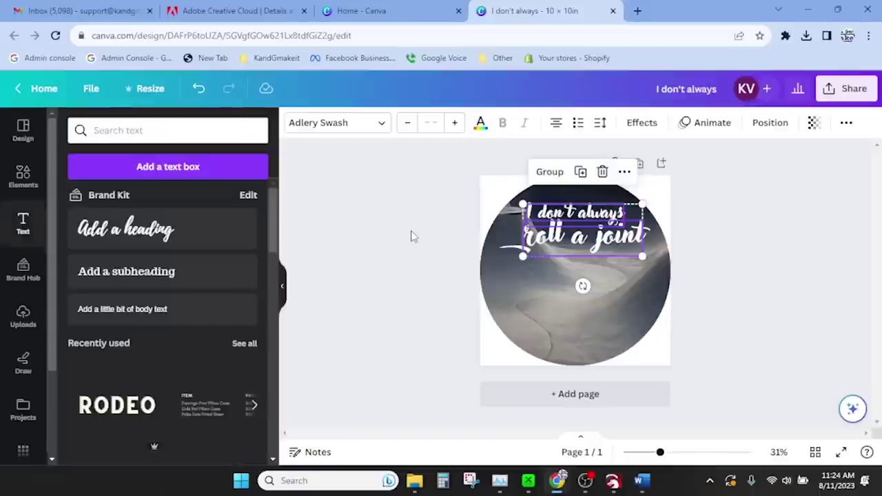
{"action": "left_click", "coordinate": [586, 283]}
{"action": "left_click", "coordinate": [601, 251]}
Paste another copy of the "I don't always" text and place it in the circle's lower half
{"action": "left_click", "coordinate": [589, 324]}
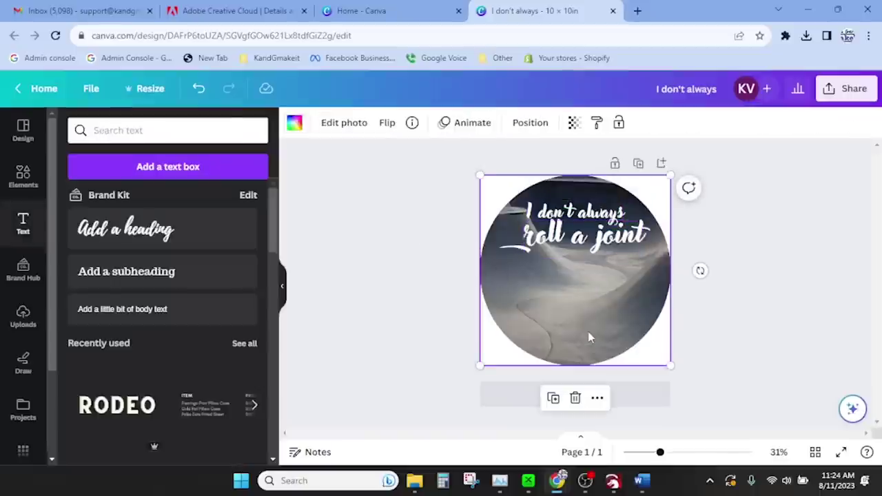
{"action": "key", "text": "ctrl+v"}
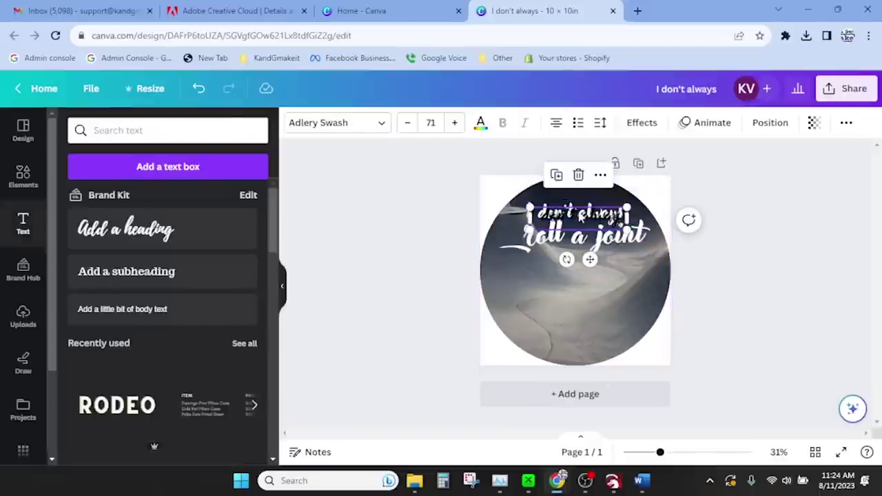
{"action": "left_click_drag", "start_coordinate": [572, 206], "coordinate": [570, 281]}
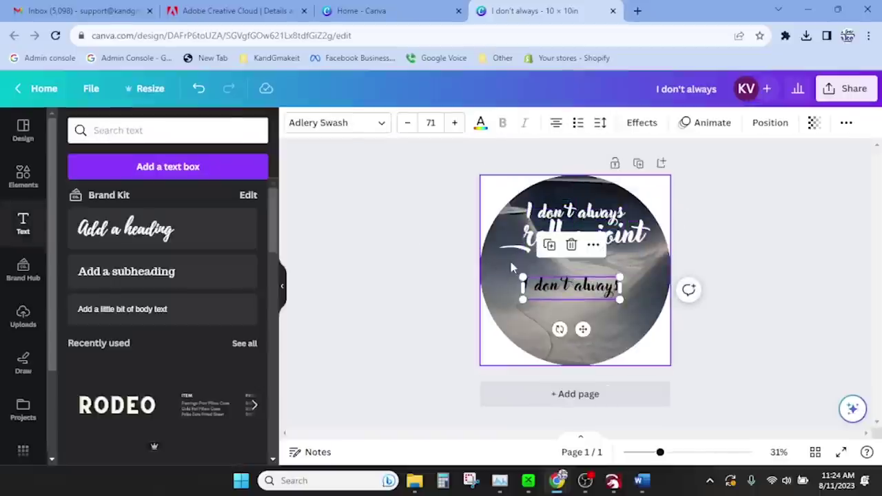
Set the pasted text's font to Kapsalon Condensed by searching "kapsalon", and enlarge it to font size 83.9
{"action": "left_click", "coordinate": [339, 122]}
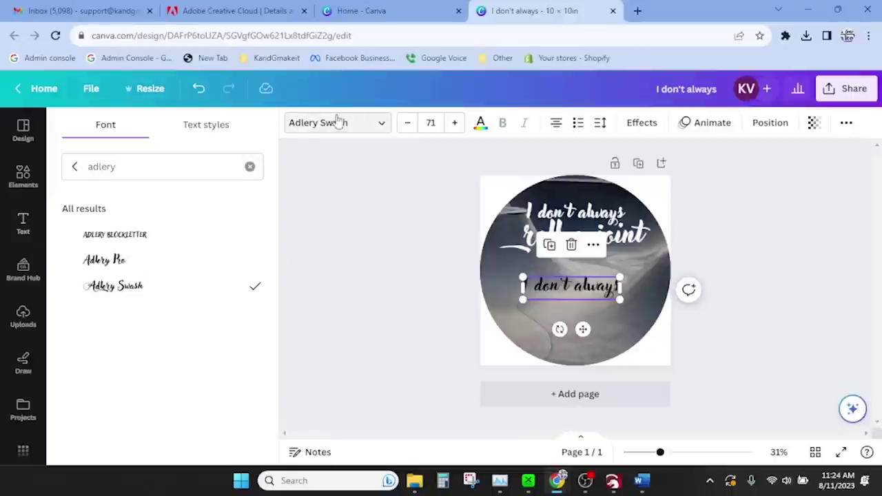
{"action": "left_click", "coordinate": [200, 170]}
{"action": "type", "text": "kap"}
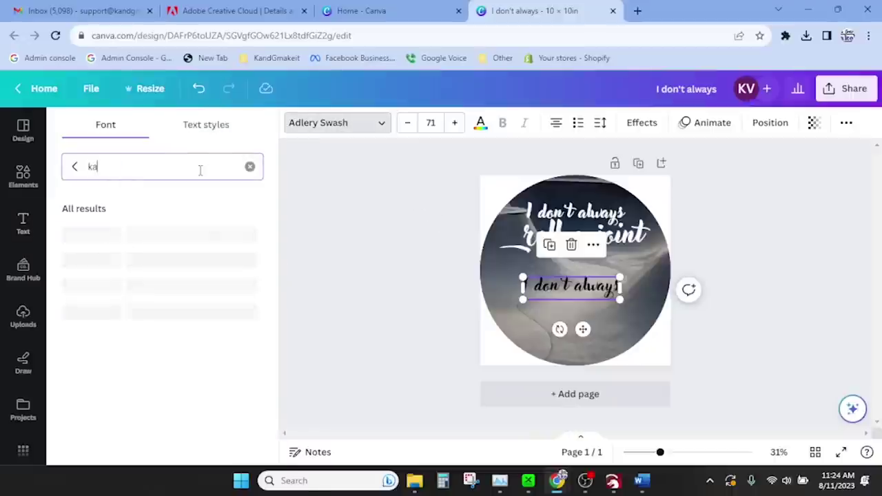
{"action": "type", "text": "a"}
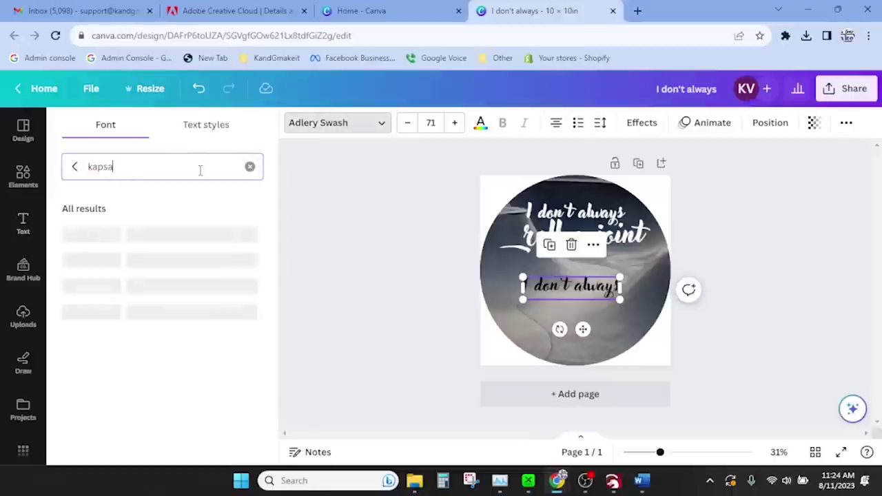
{"action": "type", "text": "lon"}
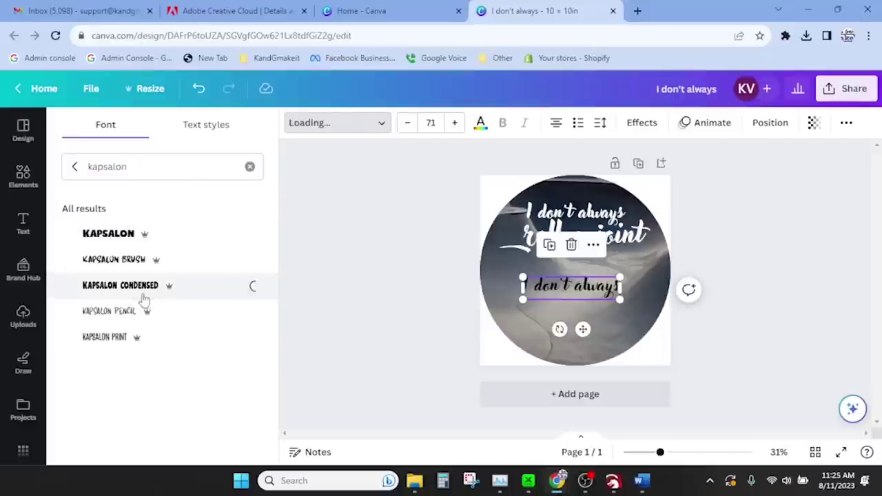
{"action": "left_click", "coordinate": [167, 285]}
{"action": "left_click_drag", "start_coordinate": [624, 302], "coordinate": [643, 304]}
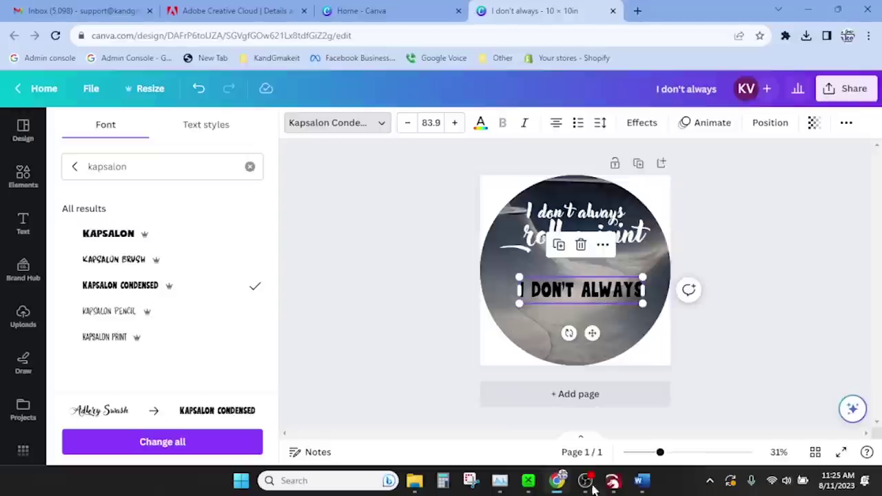
Shift the Kapsalon Condensed text toward the circle's left edge and replace its wording with "BUT WHEN I DO"
{"action": "left_click_drag", "start_coordinate": [580, 290], "coordinate": [555, 290]}
{"action": "triple_click", "coordinate": [555, 290]}
{"action": "key", "text": "ctrl+c"}
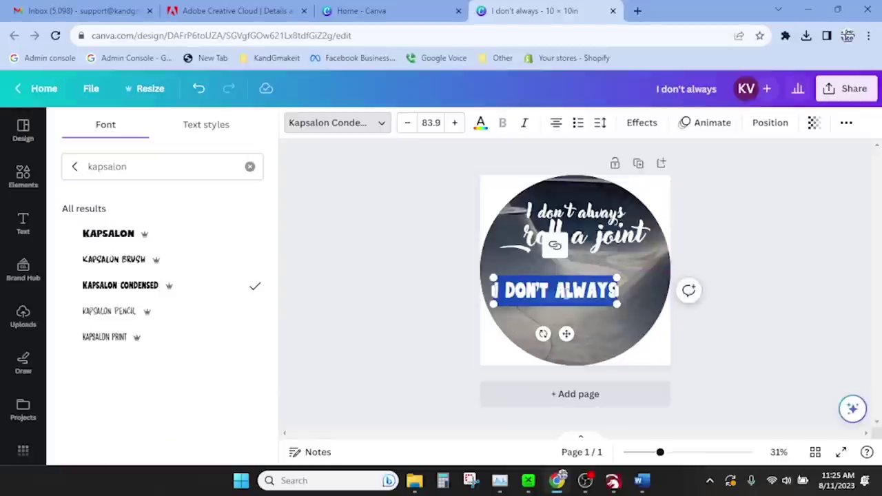
{"action": "type", "text": "BUT WHEN I"}
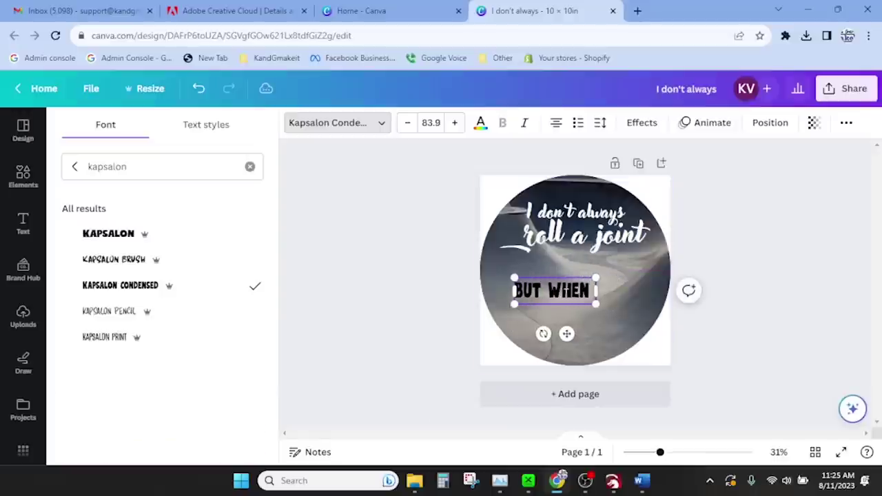
{"action": "type", "text": " DO"}
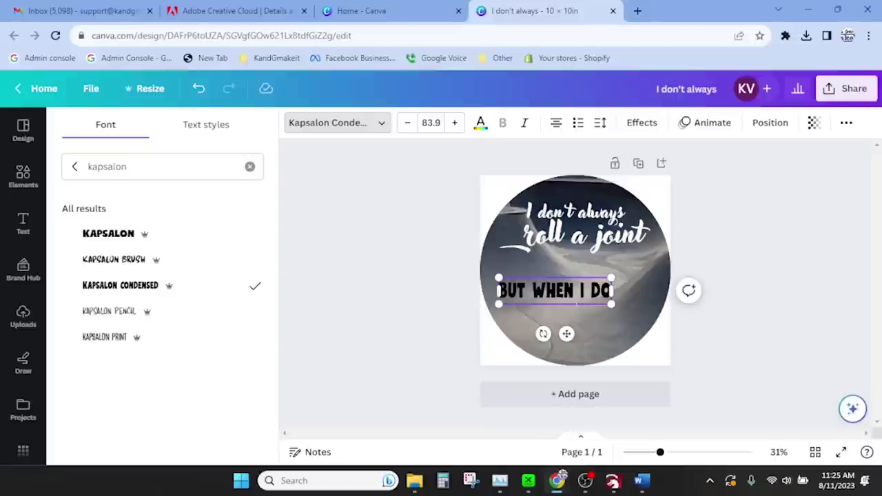
Duplicate the "BUT WHEN I DO" text, place the copy directly beneath it, and replace the copy's wording with "IT'S AN"
{"action": "key", "text": "ctrl+v"}
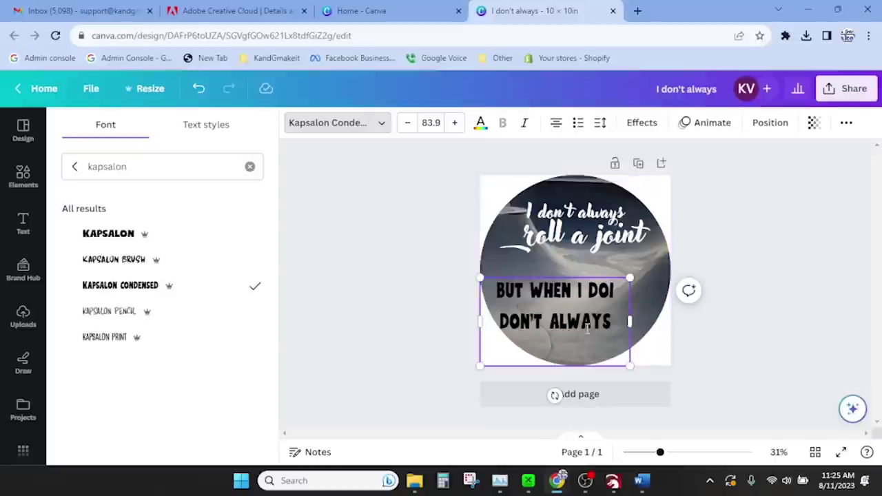
{"action": "key", "text": "ctrl+z"}
{"action": "left_click", "coordinate": [569, 293]}
{"action": "key", "text": "ctrl+d"}
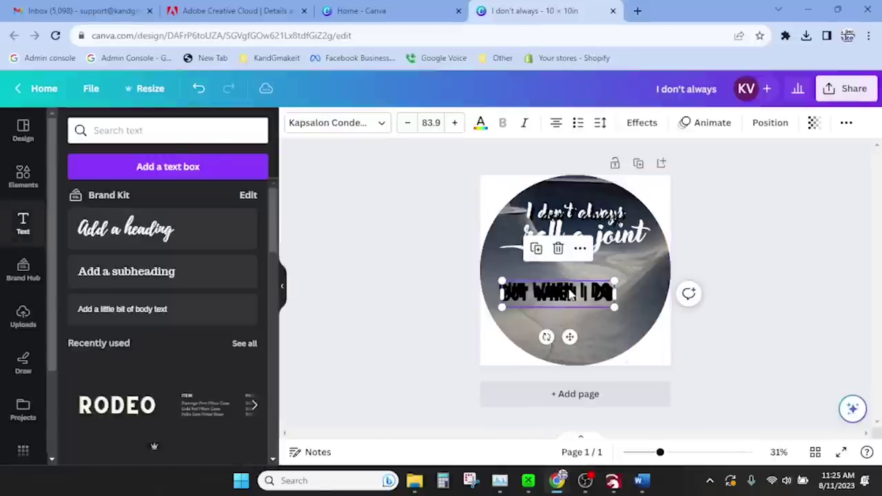
{"action": "left_click_drag", "start_coordinate": [572, 296], "coordinate": [573, 317]}
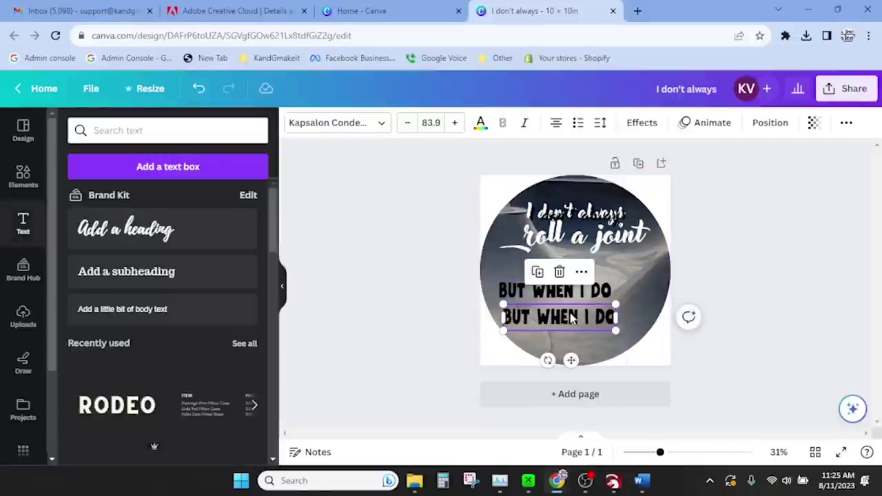
{"action": "double_click", "coordinate": [573, 315]}
{"action": "type", "text": "IT"}
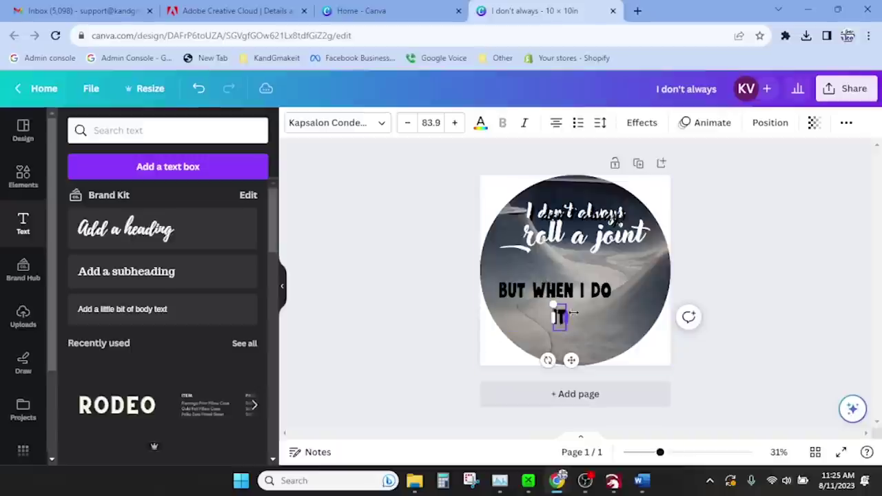
{"action": "type", "text": "'S AN"}
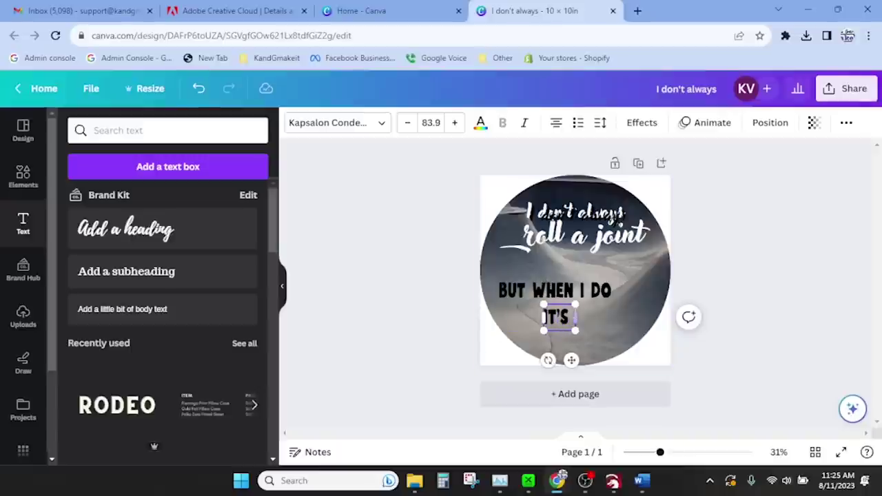
{"action": "left_click", "coordinate": [638, 310]}
Duplicate the "BUT WHEN I DO" text again, place the copy below "IT'S AN", and replace the copy's wording with "ANKLE"
{"action": "left_click", "coordinate": [608, 291]}
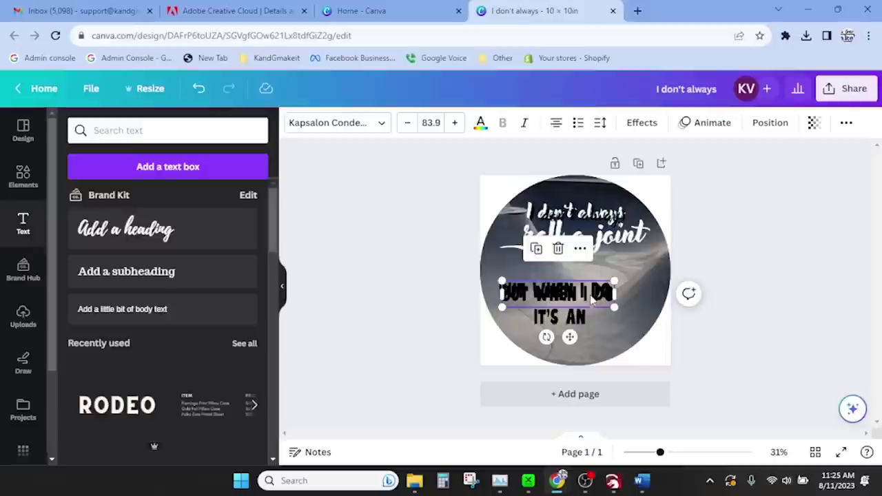
{"action": "key", "text": "ctrl+d"}
{"action": "double_click", "coordinate": [612, 334]}
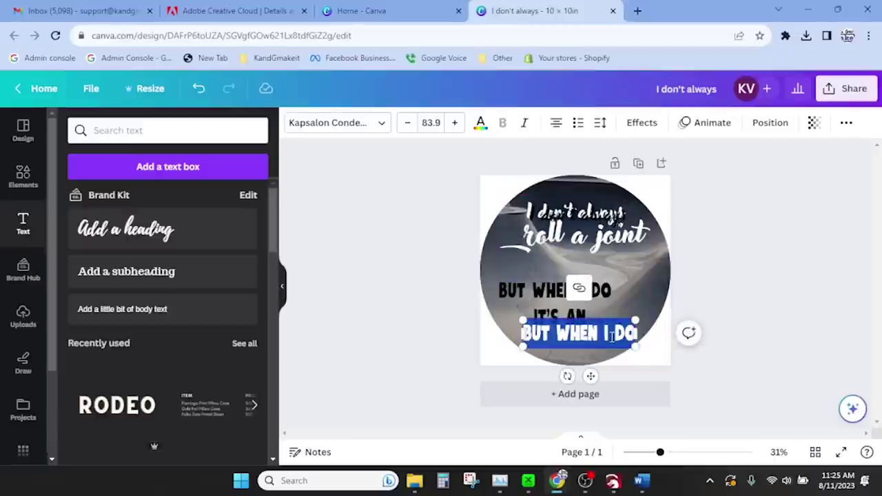
{"action": "type", "text": "ANKLE"}
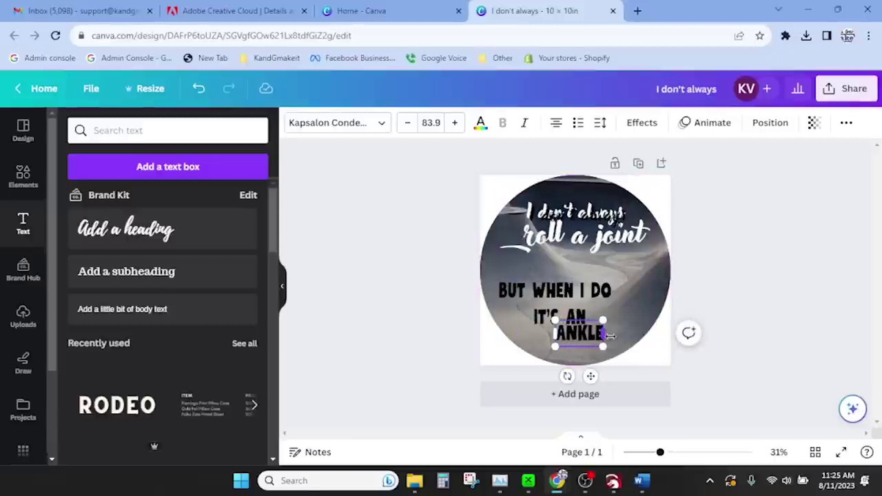
{"action": "left_click", "coordinate": [329, 218]}
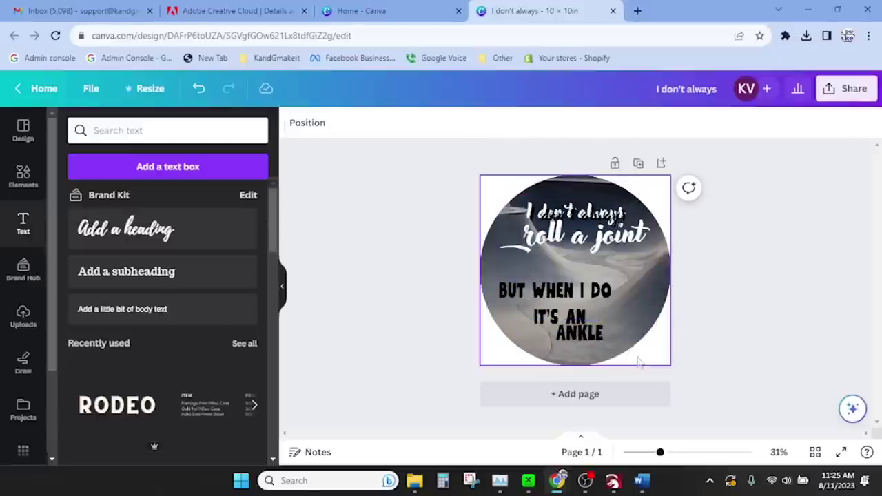
Move "IT'S AN" closer beneath "BUT WHEN I DO" and enlarge "ANKLE" to font size 133 in the circle's lower part
{"action": "left_click_drag", "start_coordinate": [574, 314], "coordinate": [564, 307]}
{"action": "left_click", "coordinate": [596, 336]}
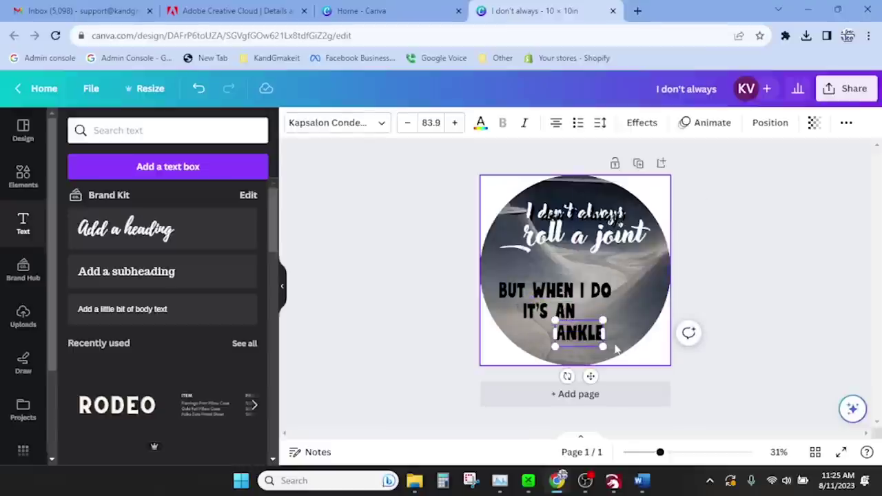
{"action": "left_click_drag", "start_coordinate": [553, 344], "coordinate": [582, 340]}
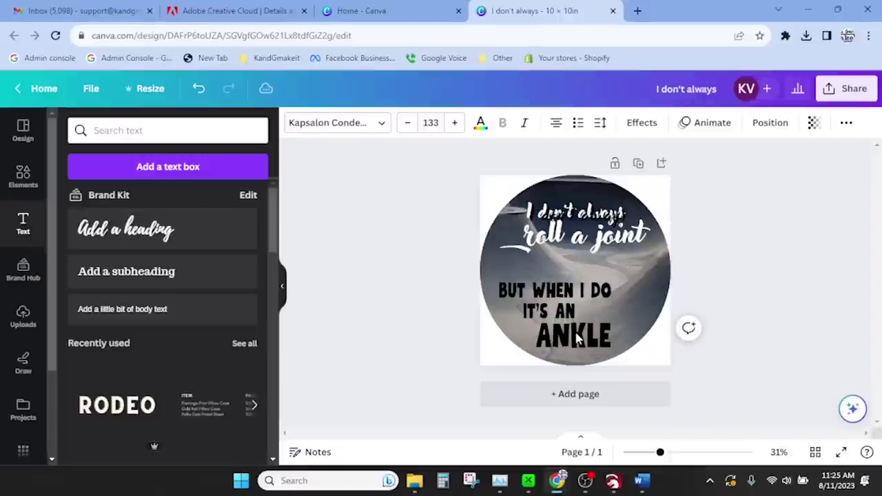
Delete the stray black copy of "I don't always" lying over the white heading
{"action": "left_click", "coordinate": [620, 304]}
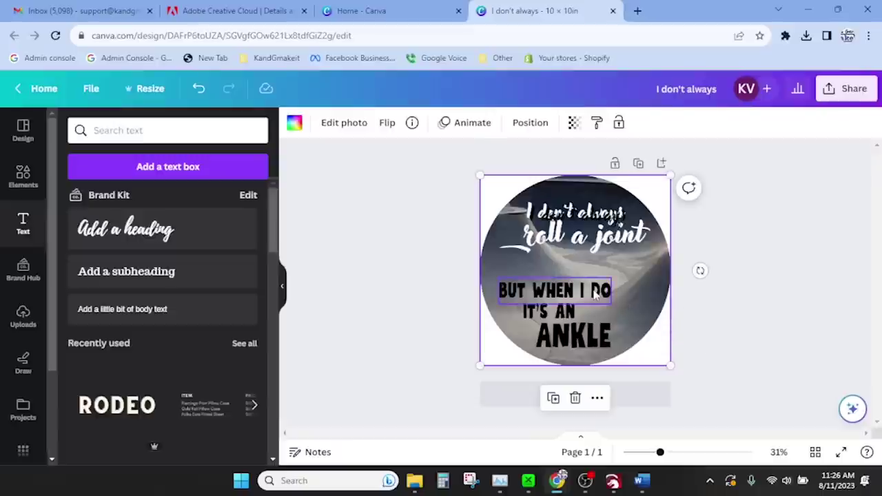
{"action": "left_click", "coordinate": [577, 216]}
{"action": "left_click", "coordinate": [577, 216]}
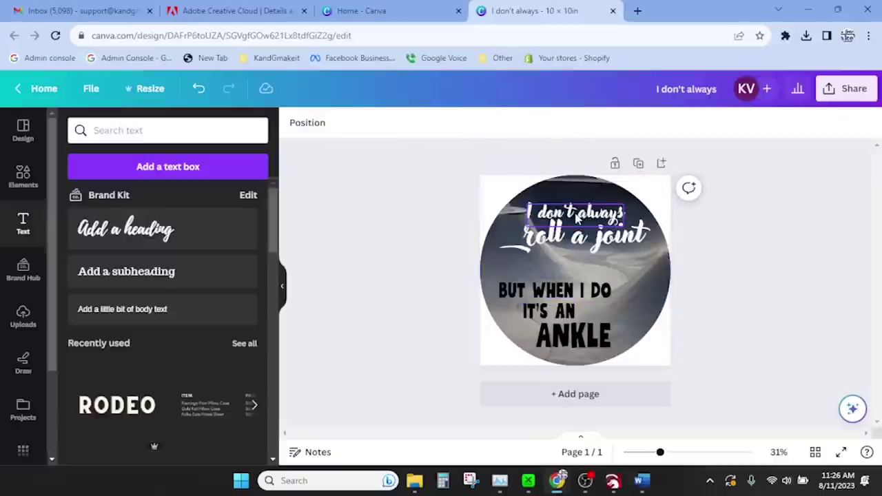
Enlarge the white "I don't always" text to font size 77.3 and nudge it slightly upward
{"action": "left_click", "coordinate": [577, 218]}
{"action": "left_click", "coordinate": [531, 210]}
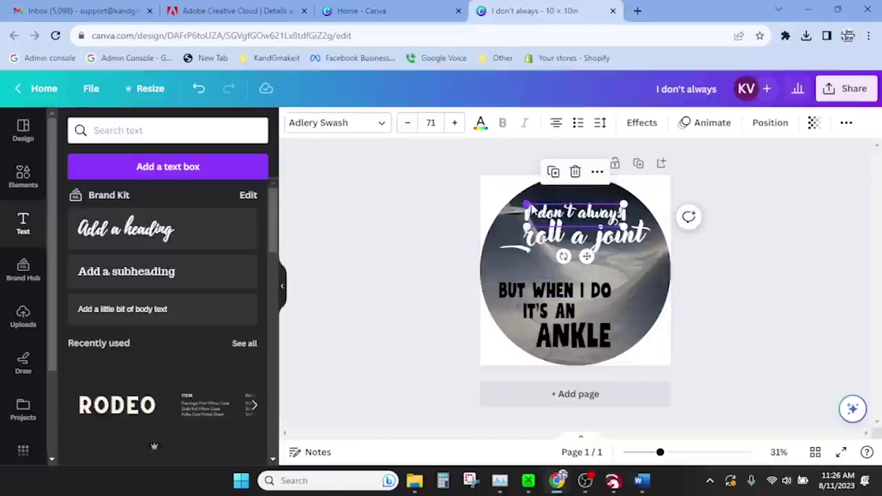
{"action": "left_click_drag", "start_coordinate": [527, 204], "coordinate": [519, 203]}
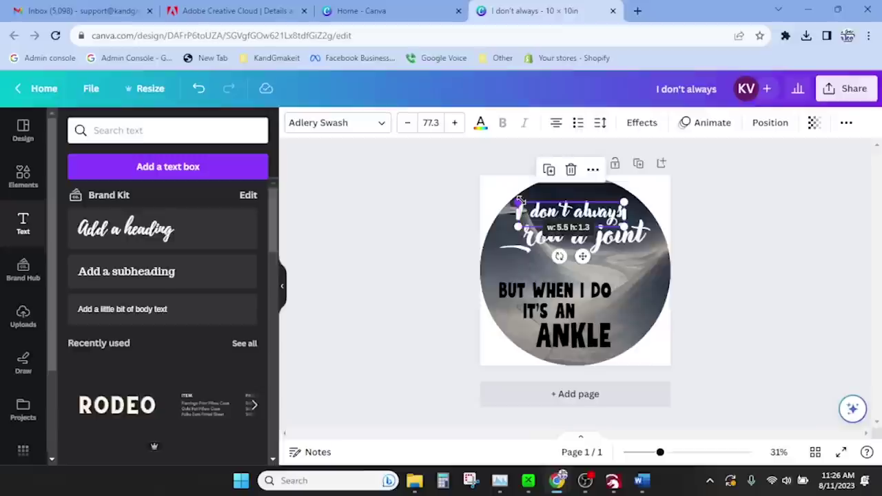
{"action": "left_click_drag", "start_coordinate": [585, 211], "coordinate": [586, 208]}
{"action": "left_click", "coordinate": [586, 208]}
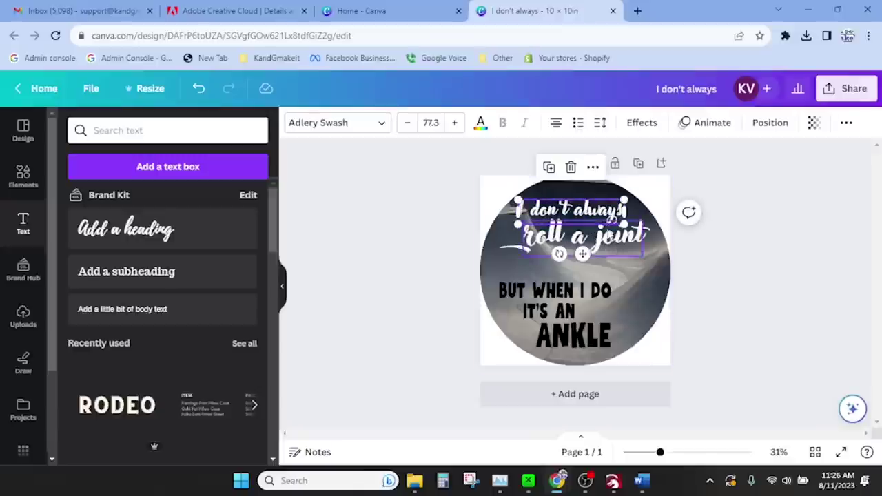
Center both "I don't always" and "roll a joint" horizontally on the page
{"action": "left_click", "coordinate": [771, 124]}
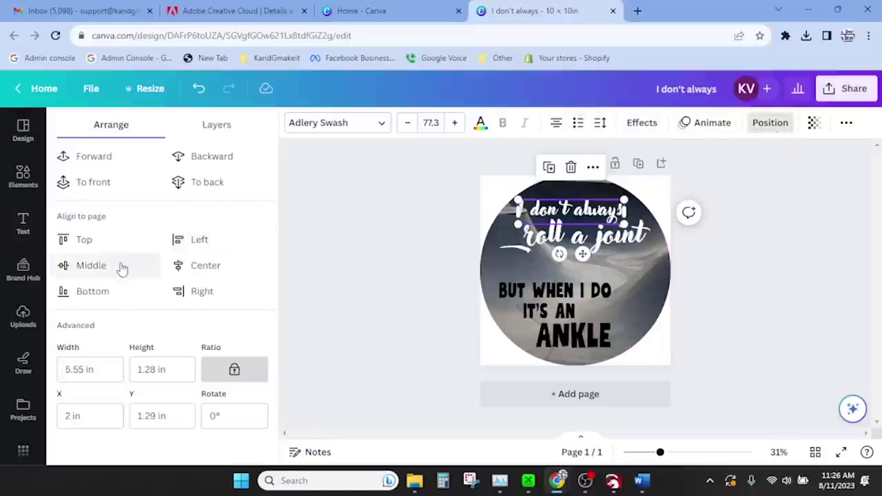
{"action": "left_click", "coordinate": [200, 265]}
{"action": "key", "text": "Tab"}
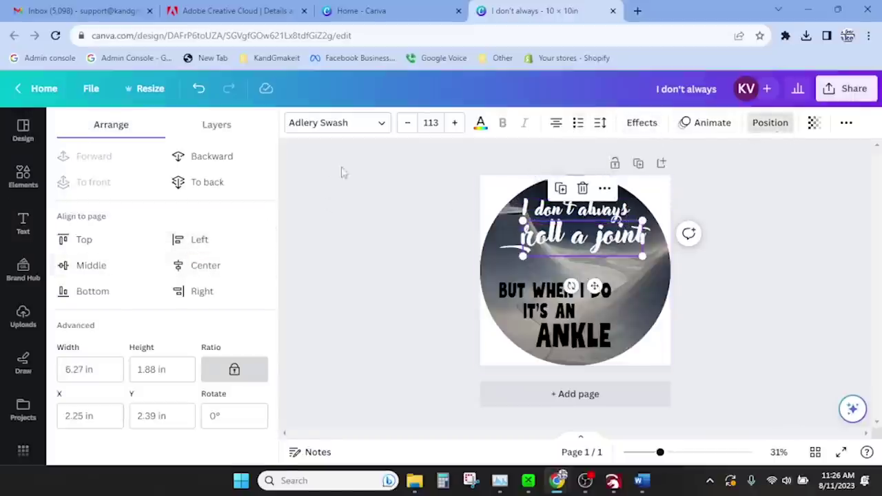
{"action": "left_click", "coordinate": [207, 265]}
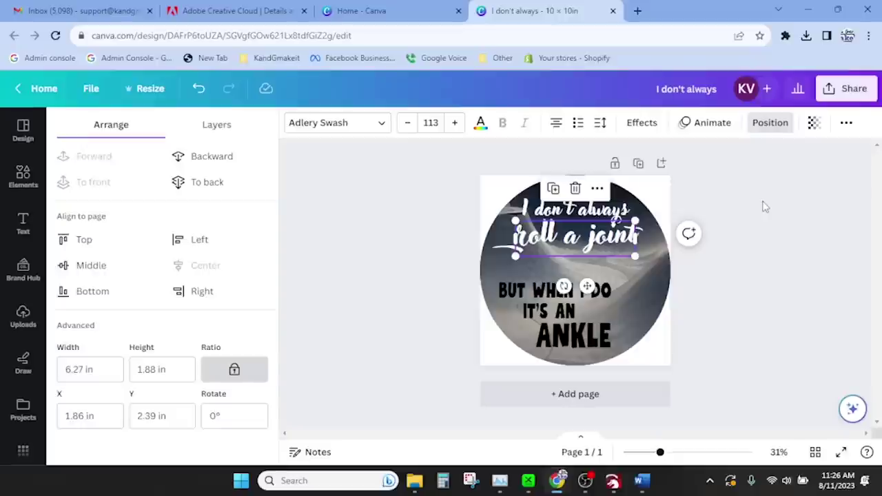
{"action": "left_click", "coordinate": [689, 300]}
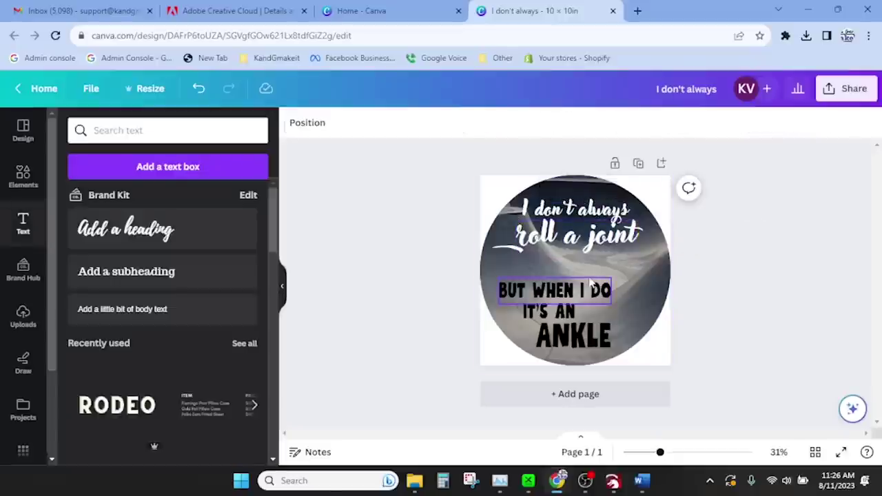
Search the elements library for "crutch"
{"action": "left_click", "coordinate": [23, 177]}
{"action": "left_click", "coordinate": [146, 131]}
{"action": "double_click", "coordinate": [146, 131]}
{"action": "type", "text": "crutcj"}
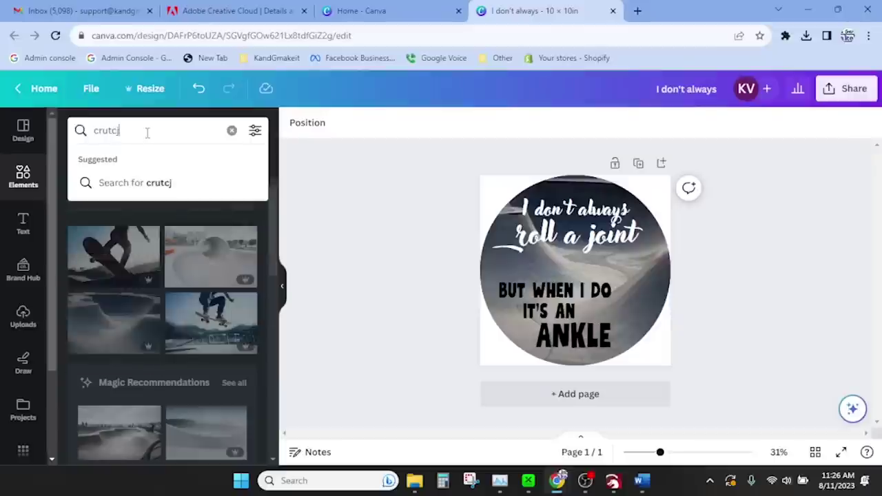
{"action": "key", "text": "Return"}
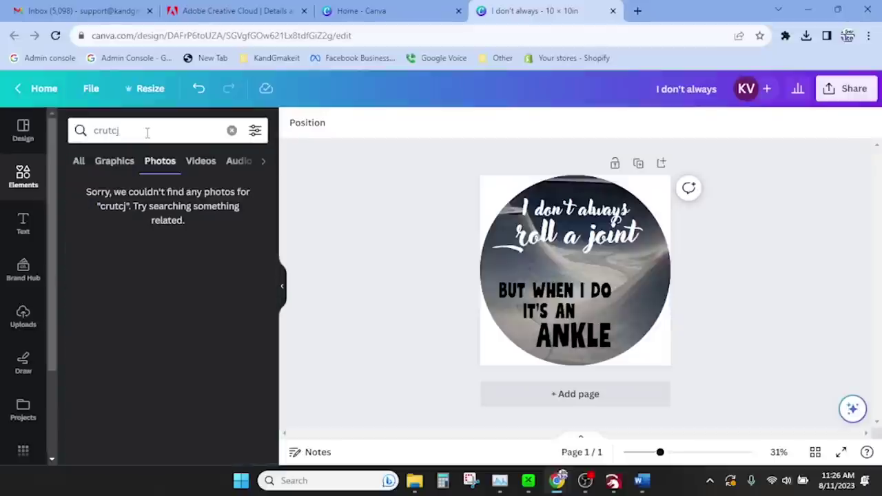
{"action": "left_click", "coordinate": [147, 133]}
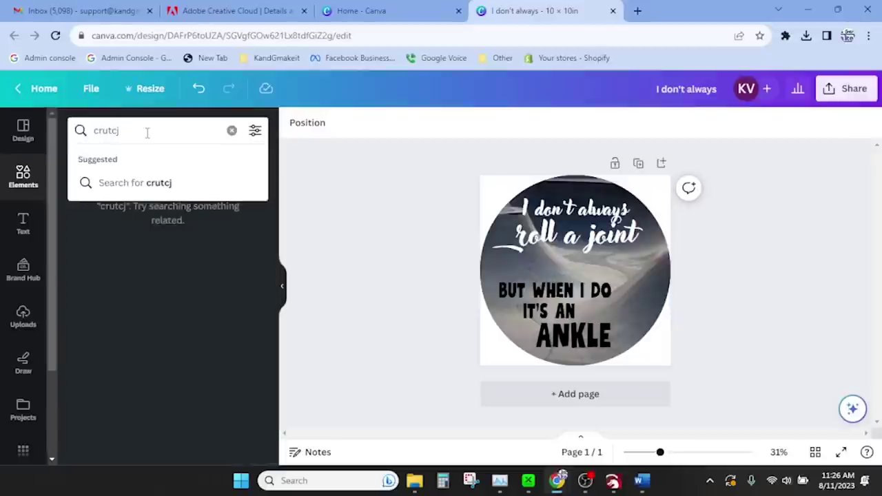
{"action": "key", "text": "BackSpace"}
{"action": "type", "text": "h"}
{"action": "key", "text": "Return"}
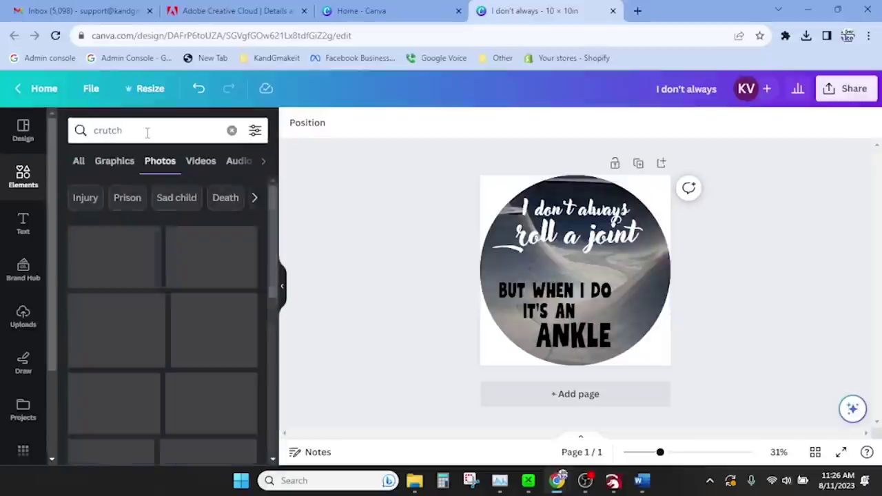
Add the slanted single crutch from the graphics results and place it to the right of the "BUT WHEN I DO IT'S AN ANKLE" text
{"action": "left_click", "coordinate": [113, 162]}
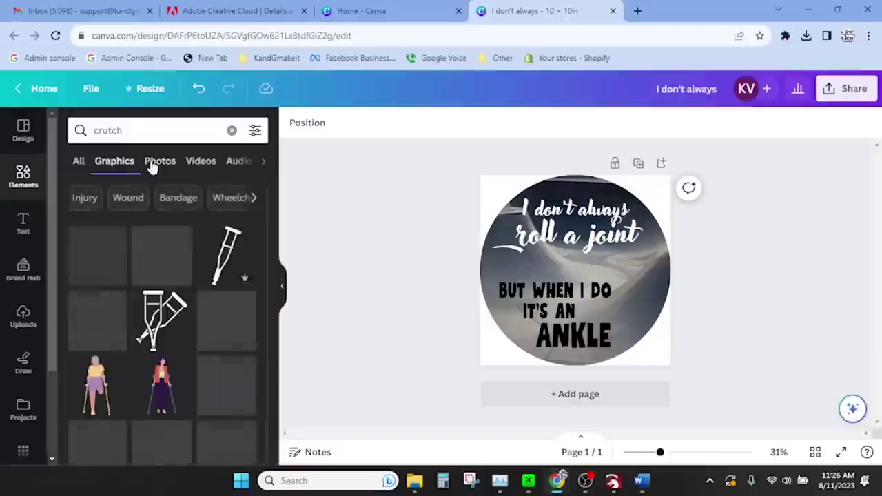
{"action": "left_click", "coordinate": [222, 260]}
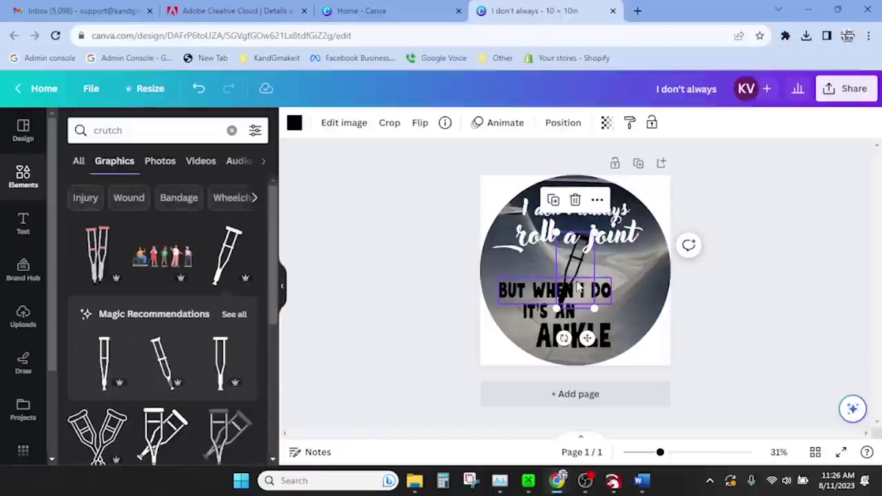
{"action": "left_click_drag", "start_coordinate": [581, 268], "coordinate": [642, 296]}
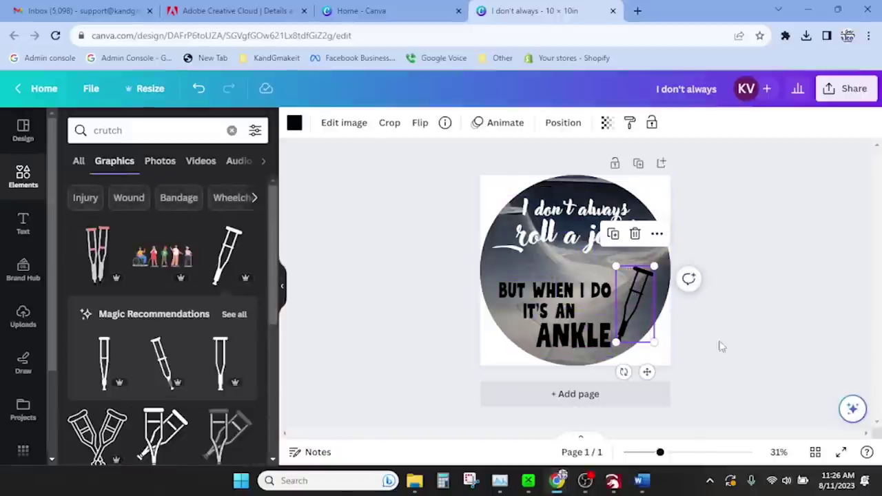
Shift the "BUT WHEN I DO" and "IT'S AN" lines upward to even out the spacing above "ANKLE"
{"action": "left_click_drag", "start_coordinate": [569, 282], "coordinate": [564, 272]}
{"action": "left_click_drag", "start_coordinate": [568, 315], "coordinate": [567, 311]}
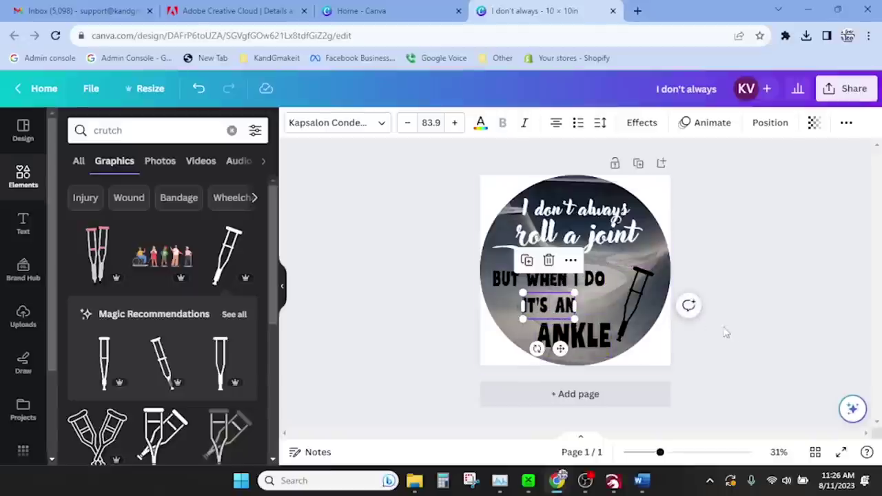
{"action": "left_click", "coordinate": [700, 328]}
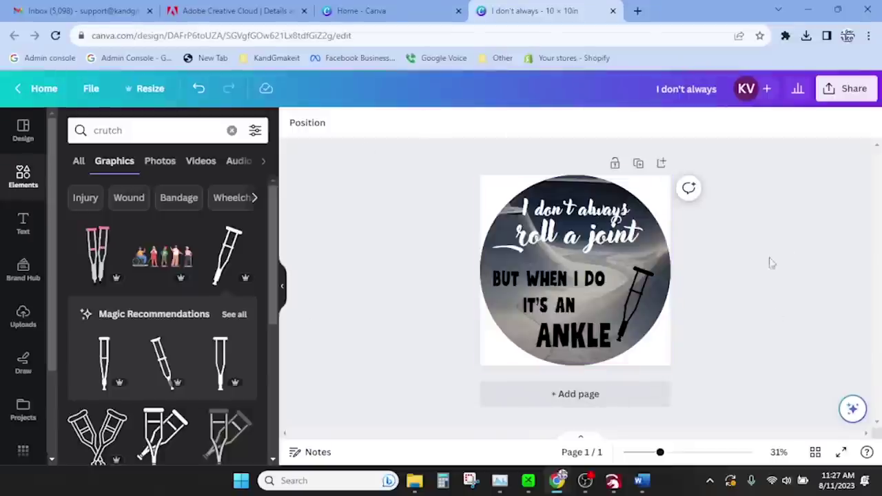
Download the design as an SVG with a transparent background and the download settings saved
{"action": "left_click", "coordinate": [87, 94]}
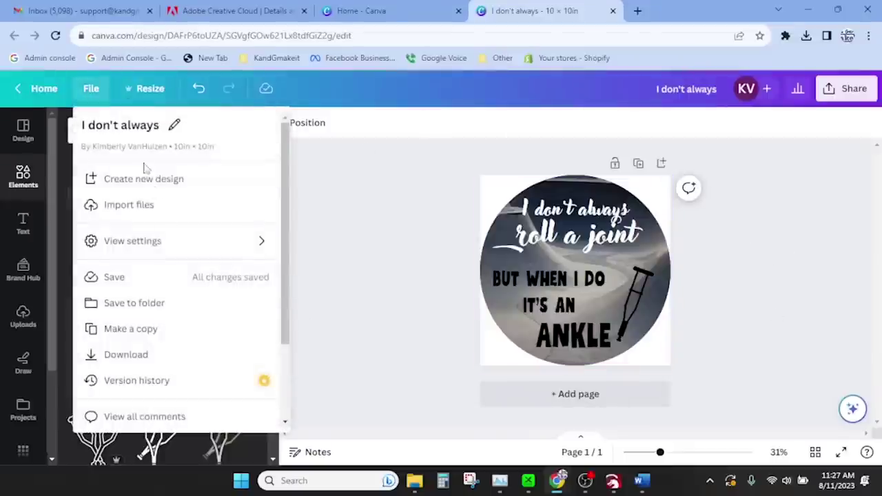
{"action": "left_click", "coordinate": [157, 355]}
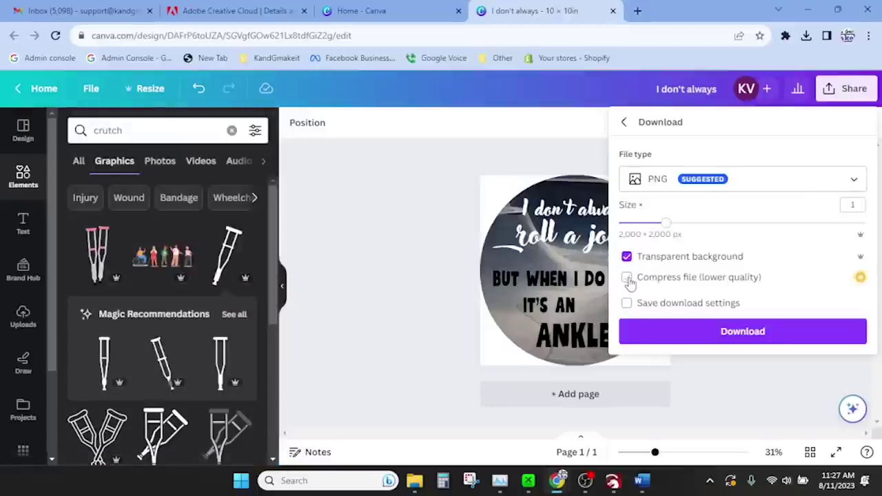
{"action": "left_click", "coordinate": [728, 187]}
{"action": "left_click", "coordinate": [704, 258]}
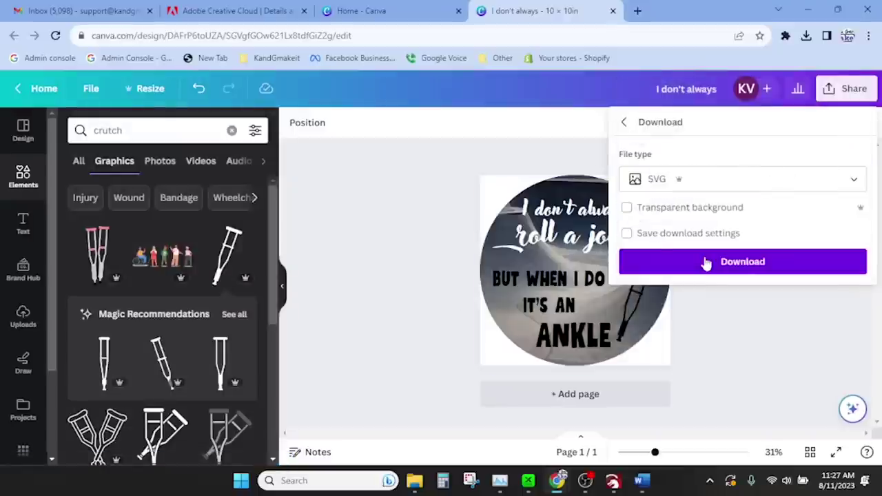
{"action": "left_click", "coordinate": [627, 234]}
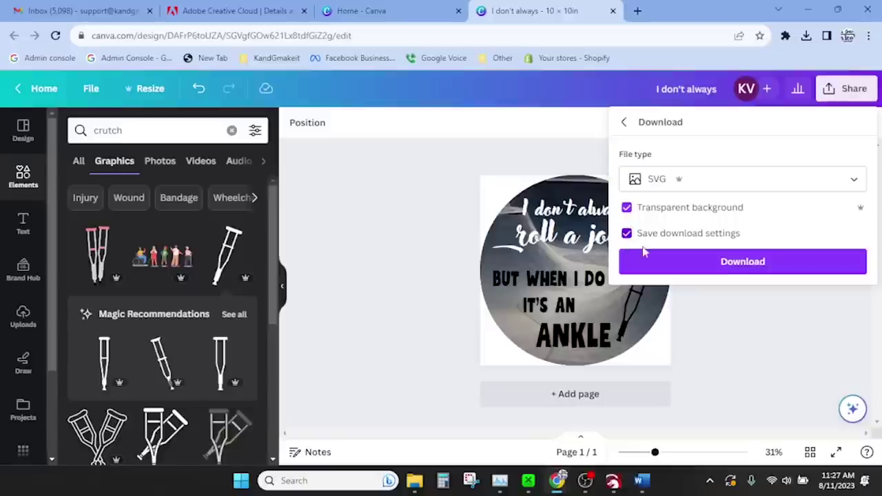
{"action": "left_click", "coordinate": [774, 262]}
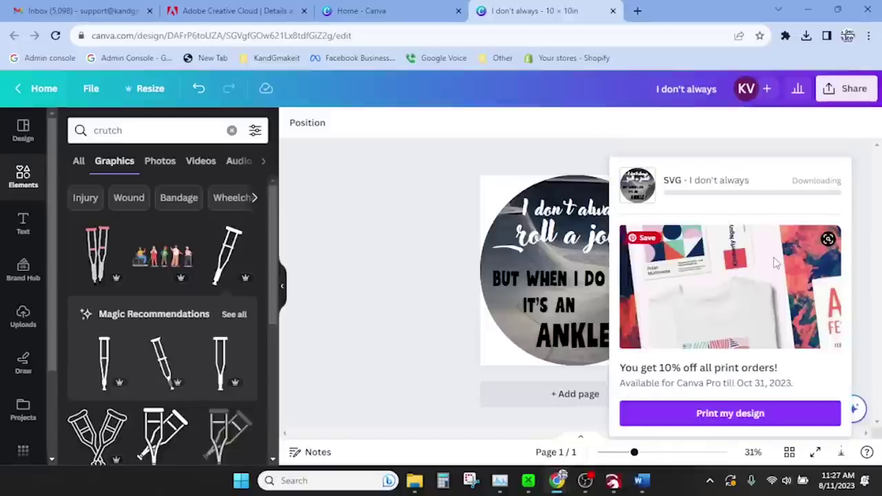
{"action": "left_click", "coordinate": [421, 314]}
Apply the Hollow text effect to all five text lines of the design
{"action": "left_click", "coordinate": [549, 279]}
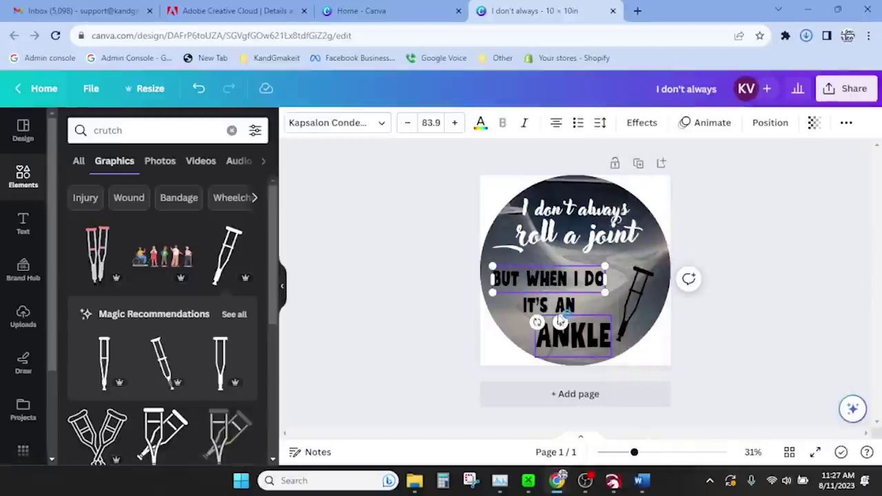
{"action": "left_click", "coordinate": [561, 311], "text": "shift"}
{"action": "left_click", "coordinate": [586, 336], "text": "shift"}
{"action": "left_click", "coordinate": [582, 232], "text": "shift"}
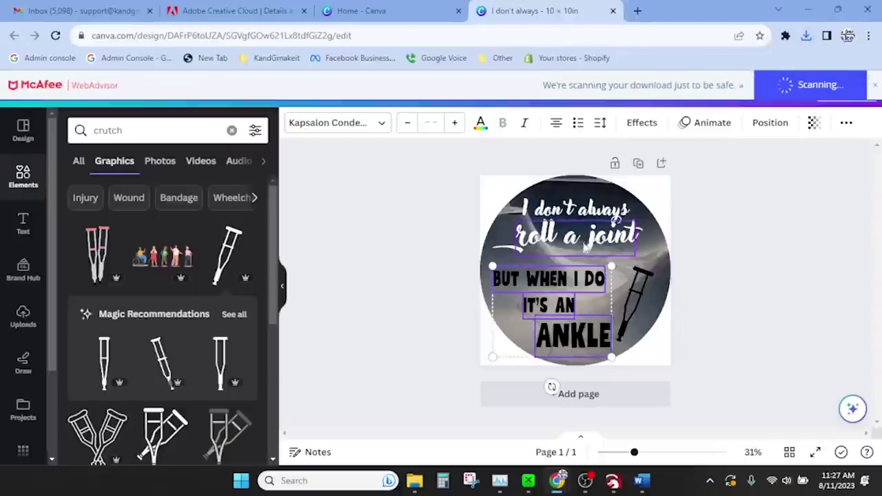
{"action": "left_click", "coordinate": [575, 208], "text": "shift"}
{"action": "left_click", "coordinate": [481, 123]}
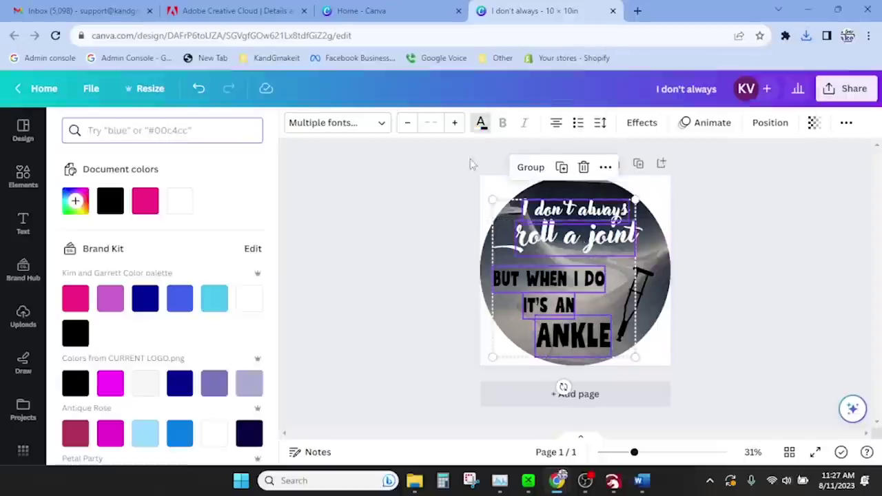
{"action": "left_click", "coordinate": [641, 123]}
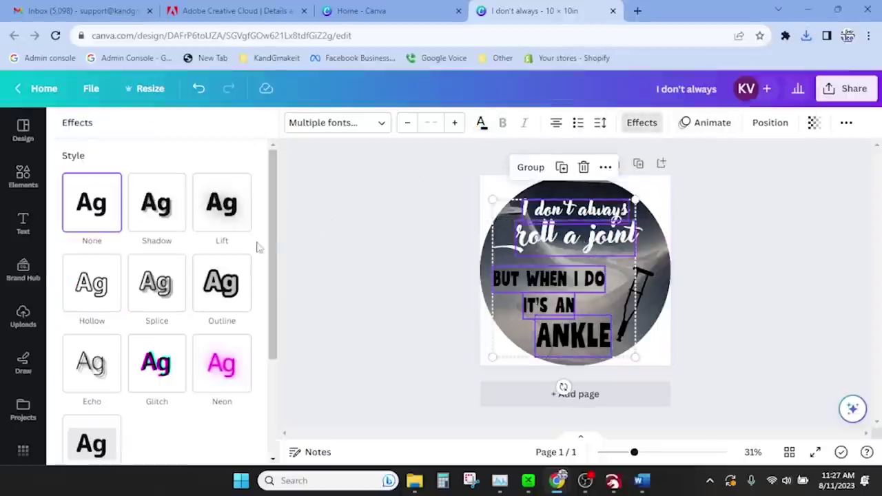
{"action": "left_click", "coordinate": [120, 292]}
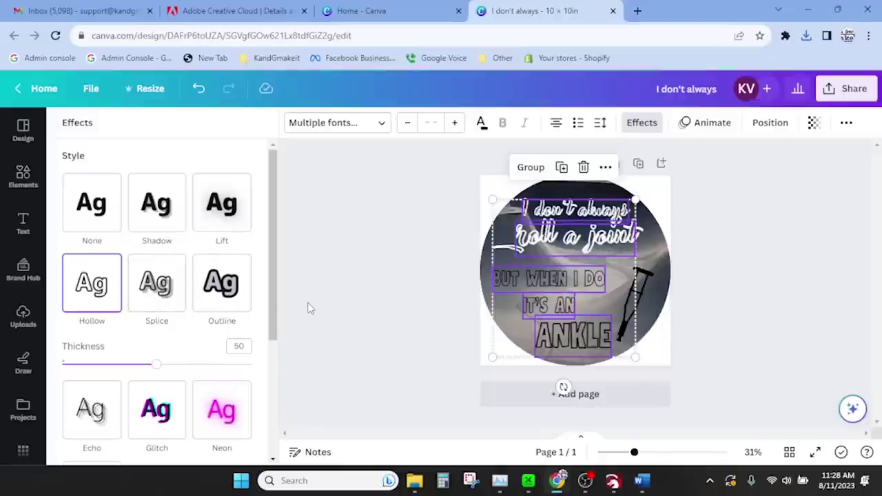
Recolor all five hollow text lines white, leaving the crutch black
{"action": "left_click", "coordinate": [480, 123]}
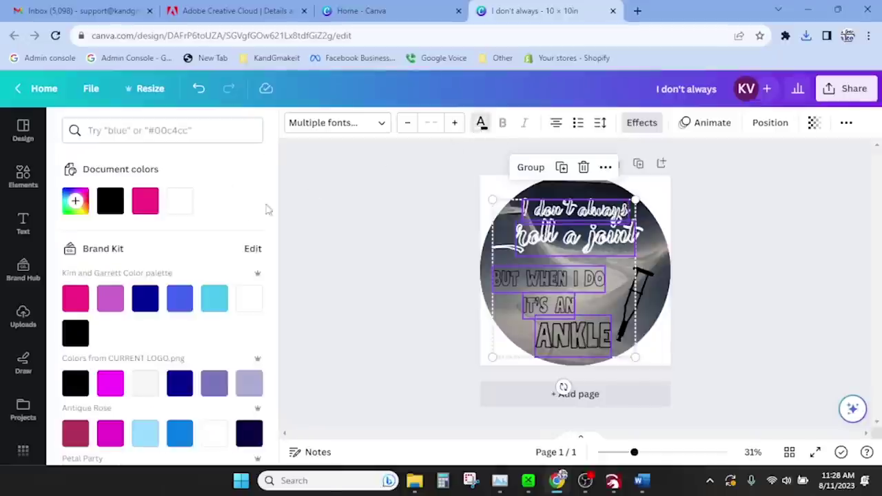
{"action": "left_click", "coordinate": [180, 202]}
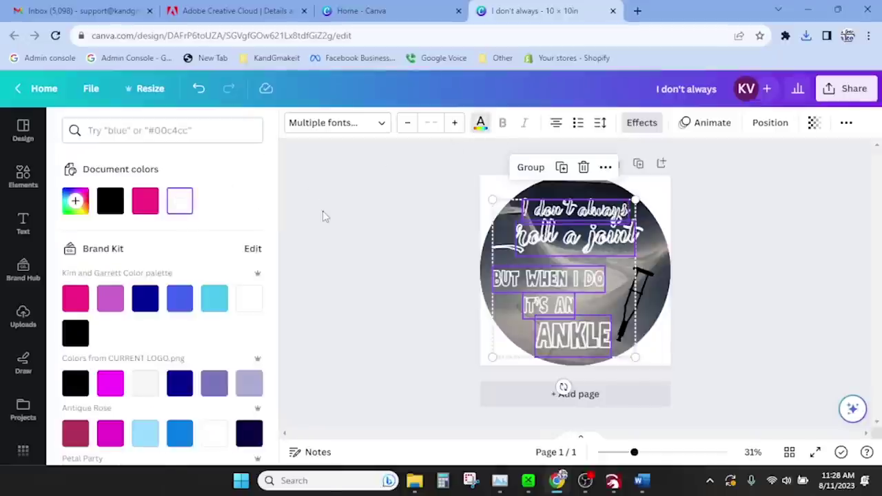
{"action": "key", "text": "Escape"}
{"action": "key", "text": "Tab"}
{"action": "key", "text": "Tab"}
{"action": "key", "text": "Tab"}
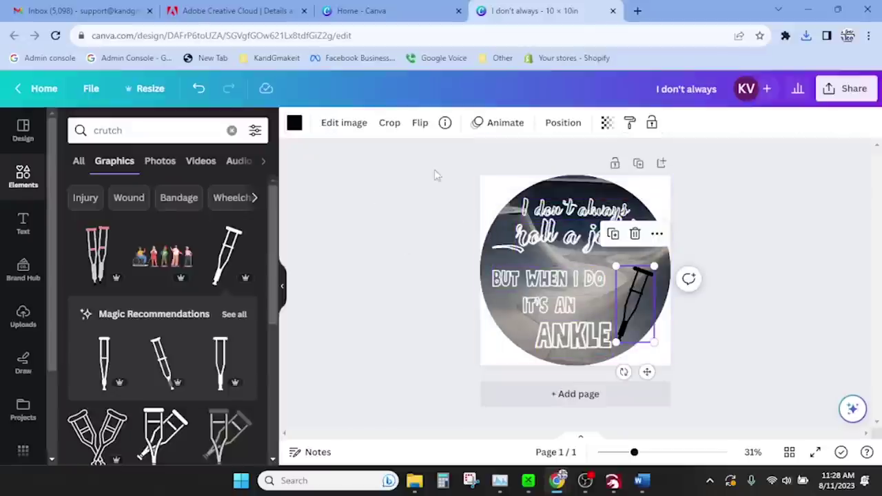
{"action": "left_click", "coordinate": [354, 196]}
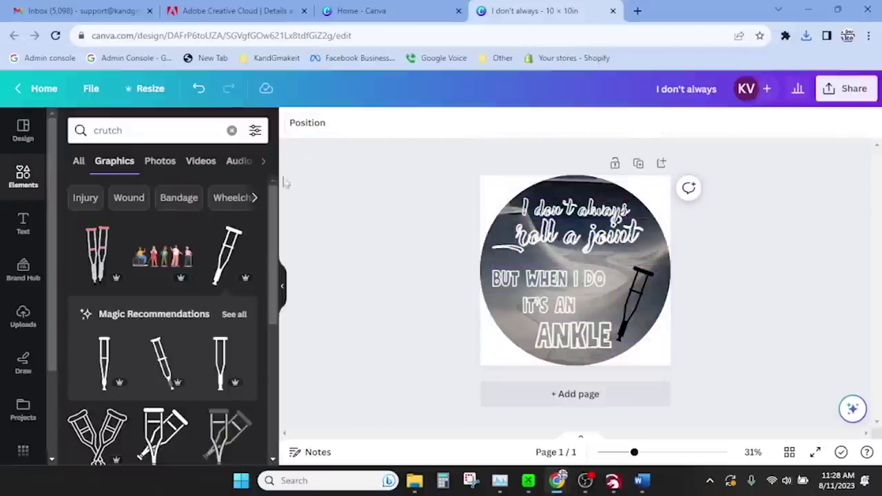
Download the design as a PNG with a transparent background and the download settings saved
{"action": "left_click", "coordinate": [90, 88]}
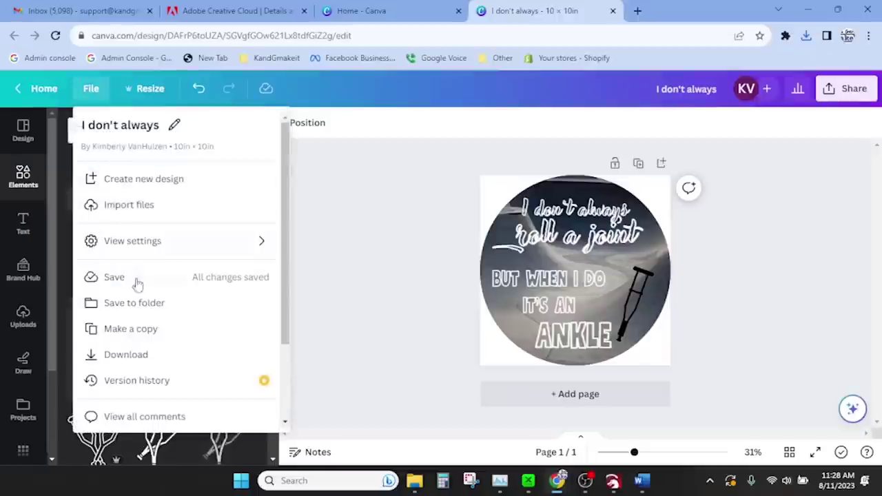
{"action": "left_click", "coordinate": [148, 359]}
{"action": "left_click", "coordinate": [716, 188]}
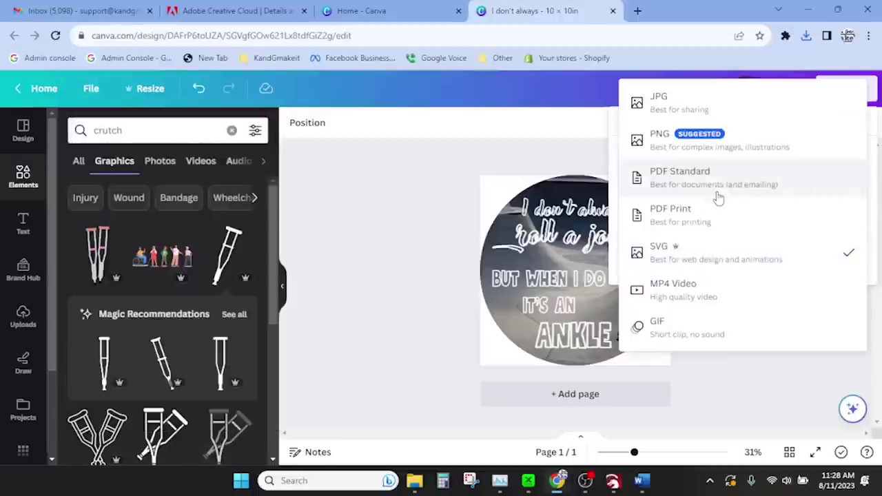
{"action": "left_click", "coordinate": [712, 143]}
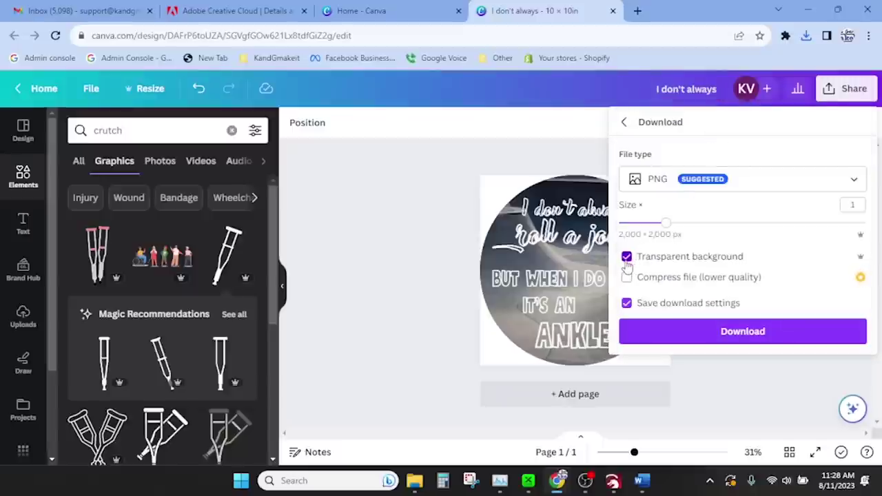
{"action": "left_click", "coordinate": [743, 331]}
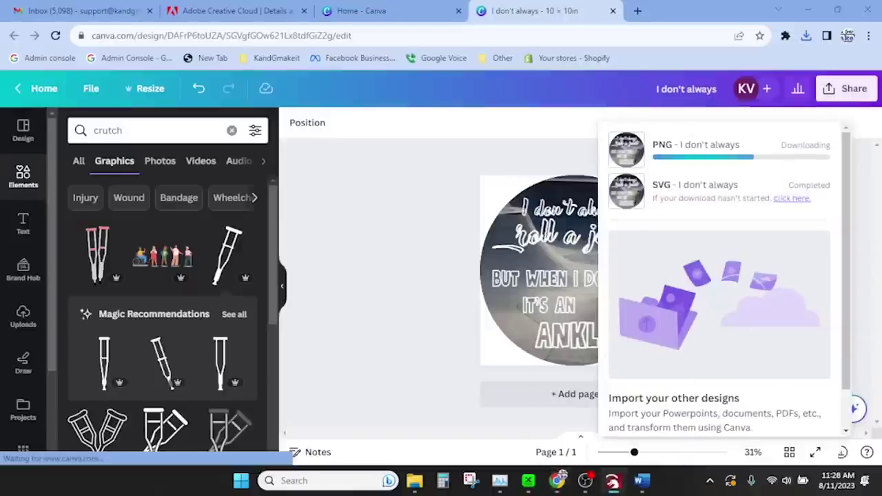
Switch to LightBurn and import "I don't always.svg" from the Downloads folder
{"action": "key", "text": "alt+Tab"}
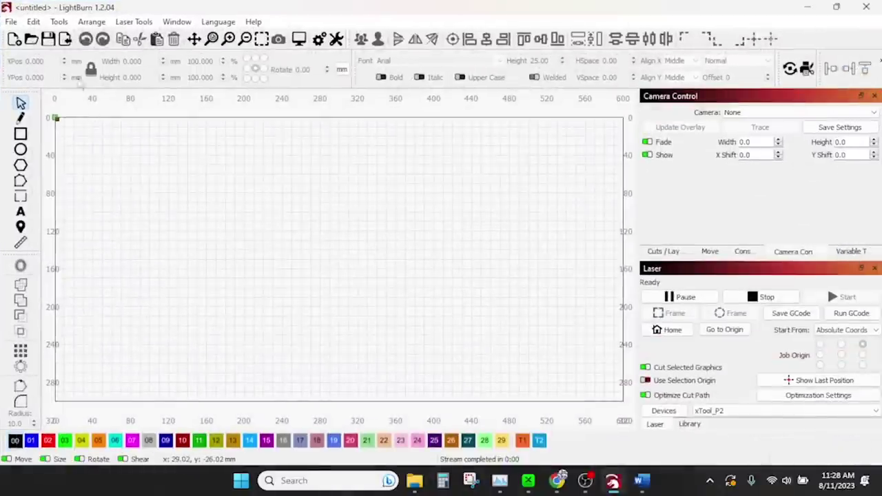
{"action": "left_click", "coordinate": [65, 39]}
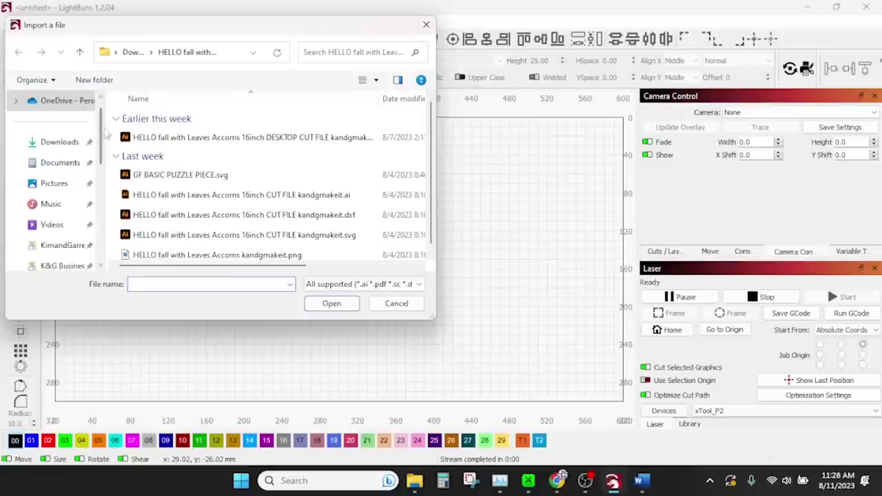
{"action": "left_click", "coordinate": [64, 143]}
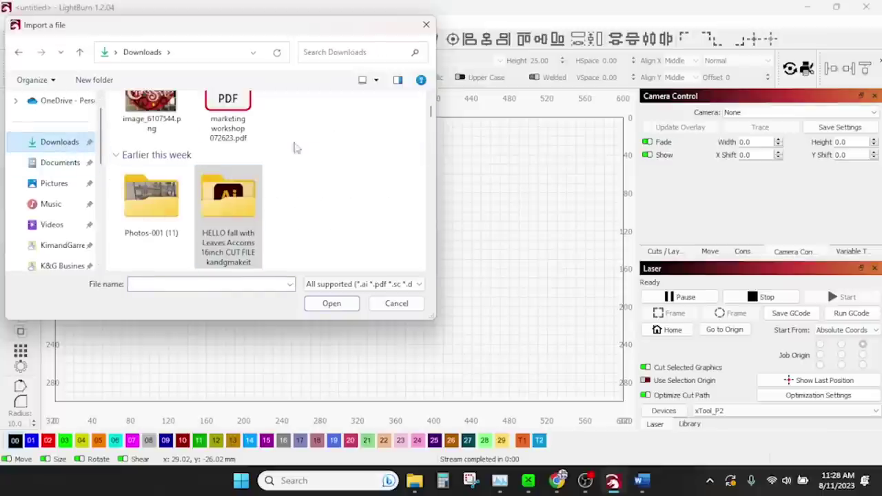
{"action": "scroll", "coordinate": [318, 187], "scroll_direction": "up", "scroll_amount": 3}
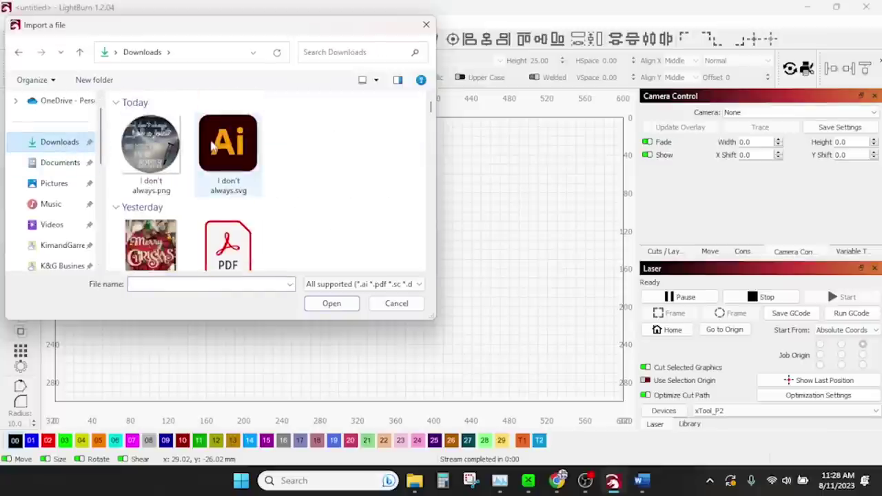
{"action": "double_click", "coordinate": [227, 153]}
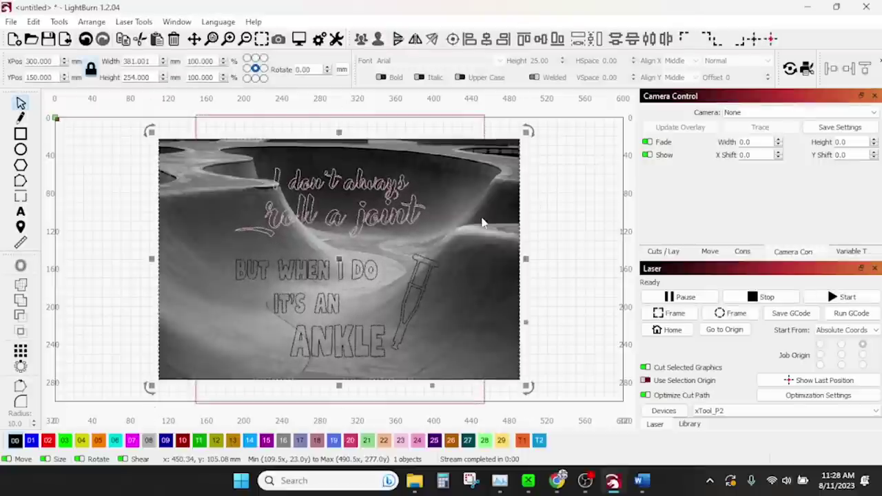
Delete the skatepark photo and the square border from the imported artwork
{"action": "key", "text": "Delete"}
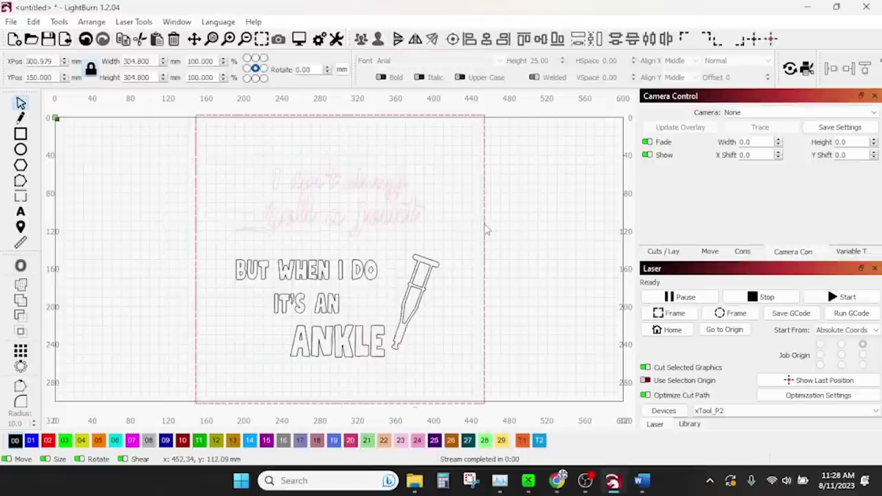
{"action": "key", "text": "Escape"}
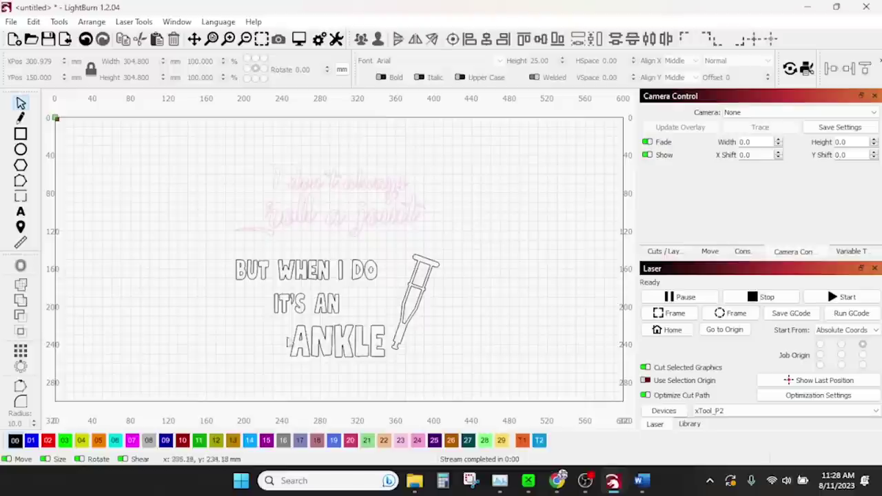
Draw a circle around the text and crutch, switch the units to inches and size the circle 10 × 10 in
{"action": "left_click", "coordinate": [20, 150]}
{"action": "left_click_drag", "start_coordinate": [202, 140], "coordinate": [454, 360]}
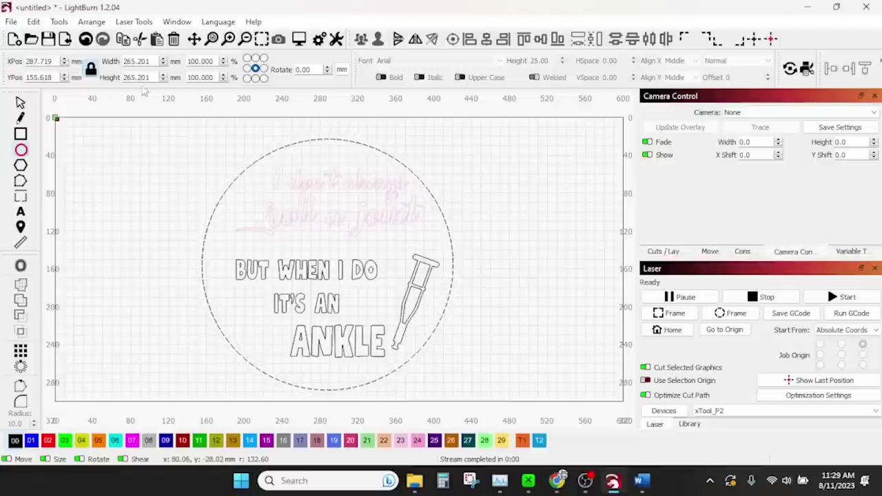
{"action": "left_click", "coordinate": [172, 77]}
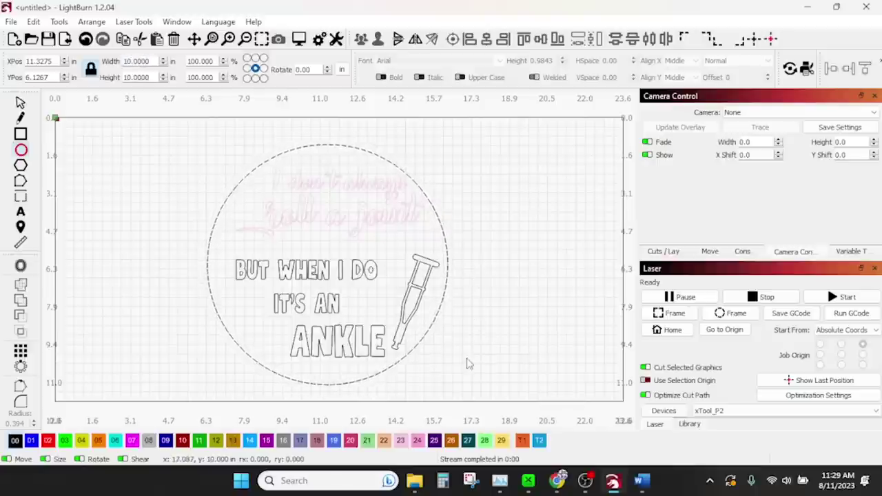
Move the 10 in circle slightly right so that it is centered around the text and crutch
{"action": "key", "text": "Escape"}
{"action": "left_click", "coordinate": [381, 254]}
{"action": "left_click", "coordinate": [448, 288]}
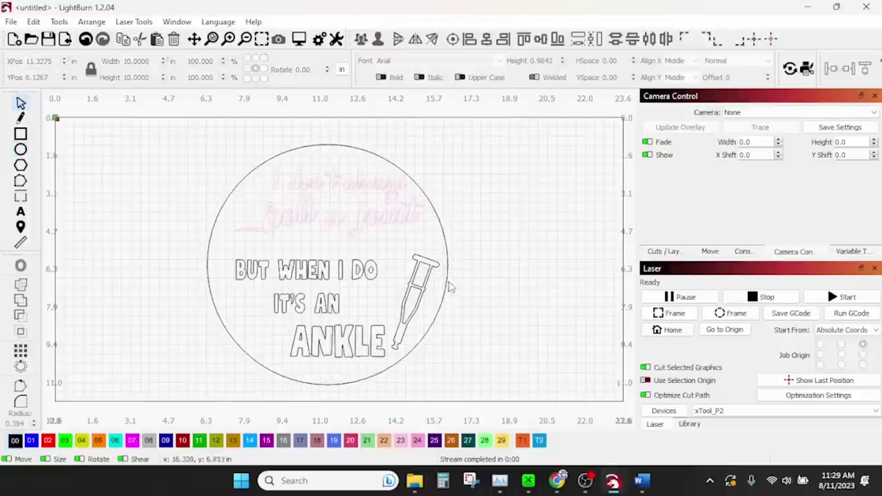
{"action": "left_click", "coordinate": [449, 288]}
{"action": "left_click_drag", "start_coordinate": [327, 267], "coordinate": [338, 269]}
Weld the overlapping letters of the word "joint" into one shape
{"action": "left_click", "coordinate": [386, 221]}
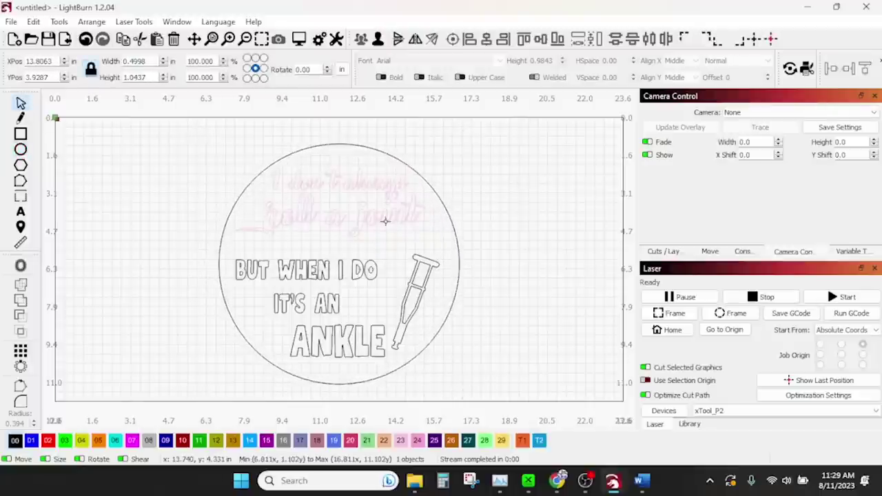
{"action": "left_click", "coordinate": [403, 238]}
{"action": "left_click_drag", "start_coordinate": [415, 233], "coordinate": [363, 221]}
{"action": "scroll", "coordinate": [383, 226], "scroll_direction": "up", "scroll_amount": 5}
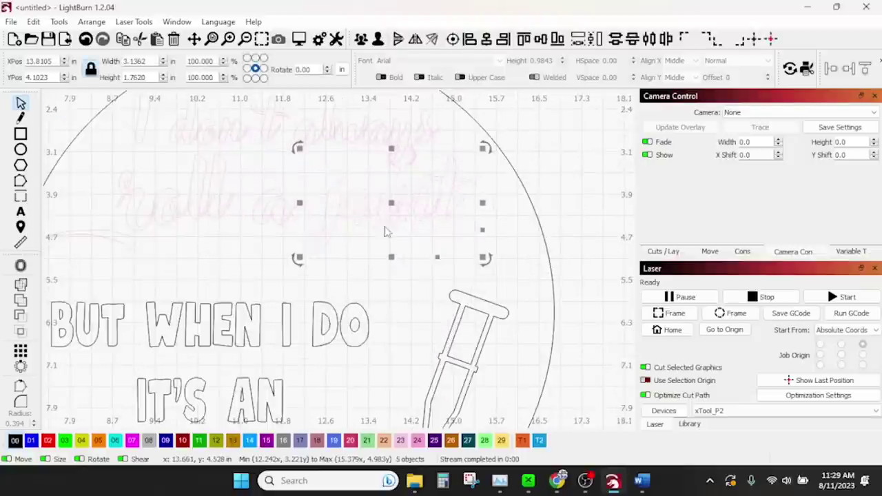
{"action": "left_click", "coordinate": [384, 232]}
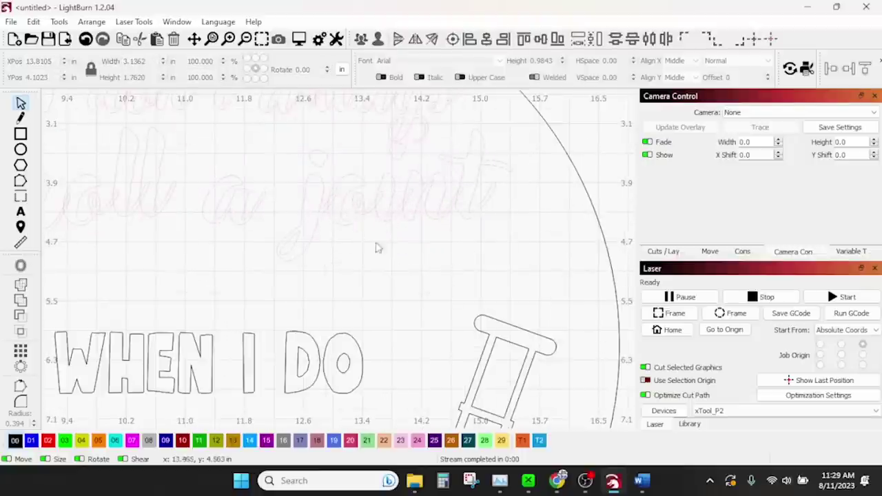
{"action": "left_click_drag", "start_coordinate": [486, 246], "coordinate": [288, 177]}
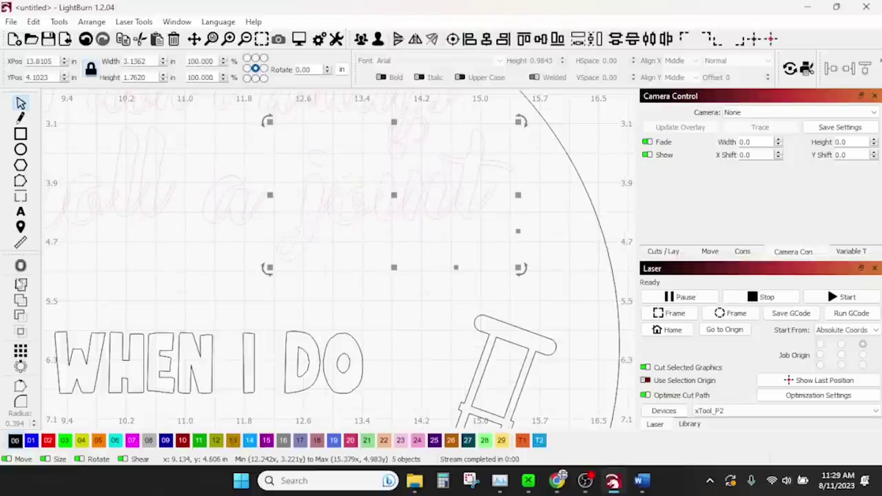
{"action": "left_click", "coordinate": [226, 252]}
Weld the overlapping letters of the word "roll" into one shape
{"action": "scroll", "coordinate": [217, 258], "scroll_direction": "down", "scroll_amount": 3}
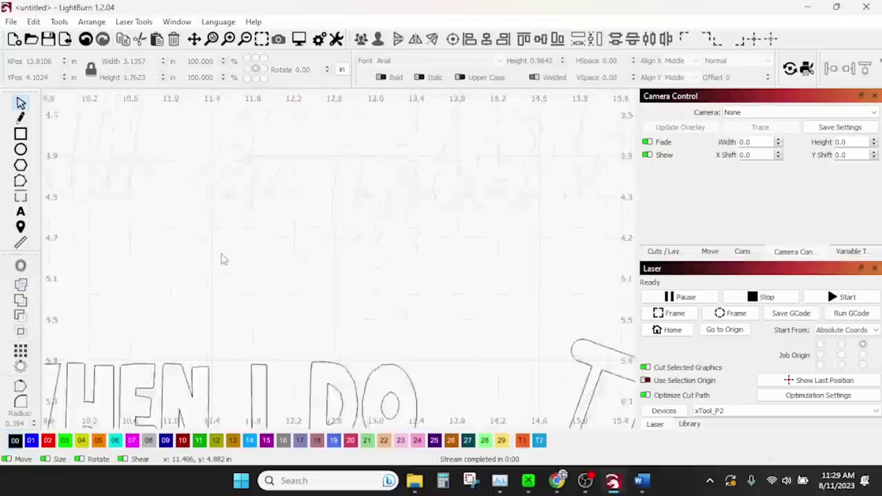
{"action": "left_click_drag", "start_coordinate": [155, 226], "coordinate": [114, 199]}
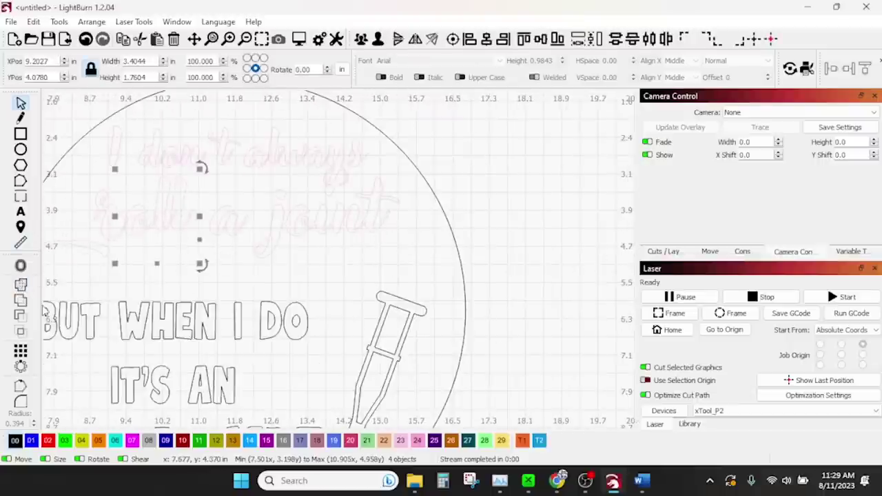
{"action": "left_click", "coordinate": [264, 179]}
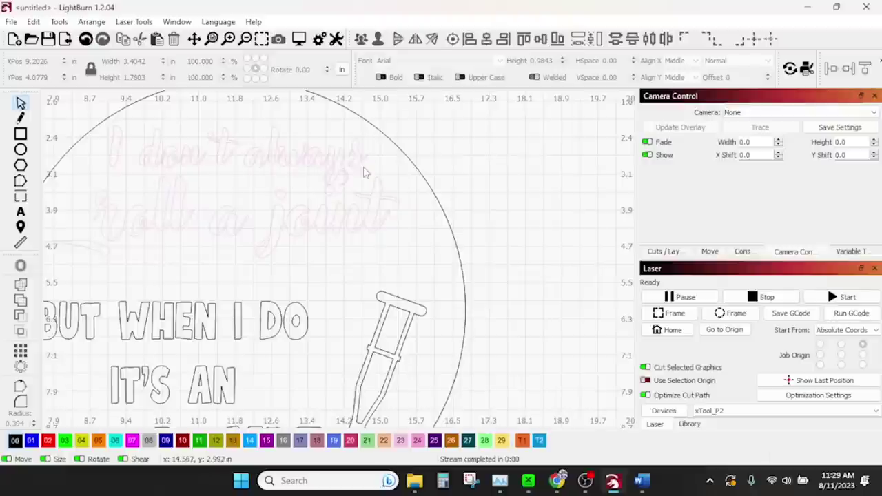
Weld the letters of "always" into one shape and those of "don't" into another
{"action": "left_click_drag", "start_coordinate": [376, 168], "coordinate": [258, 138]}
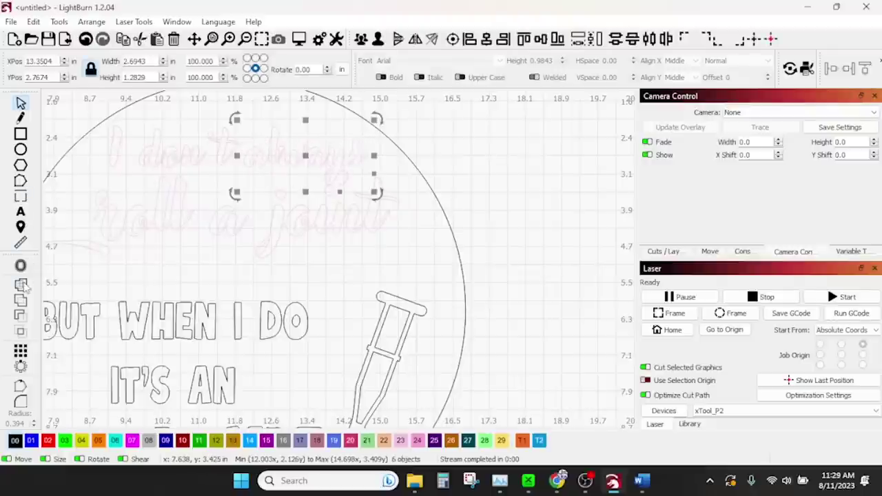
{"action": "left_click", "coordinate": [20, 284]}
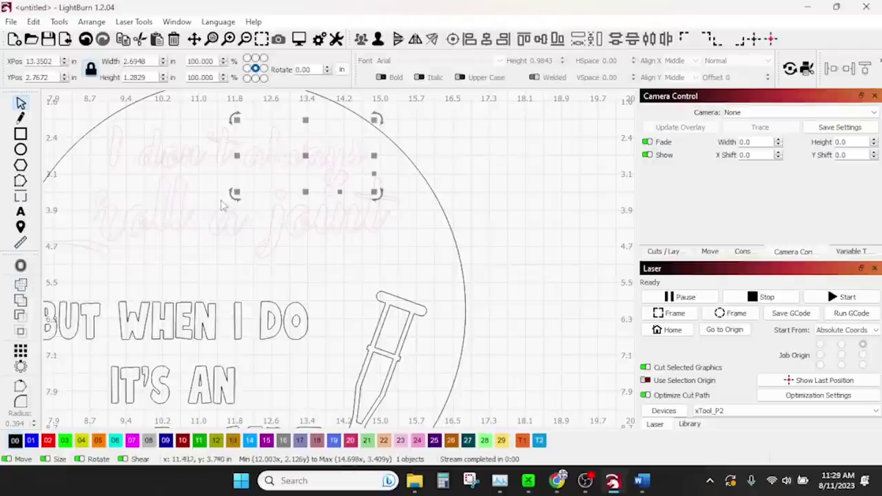
{"action": "left_click", "coordinate": [228, 180]}
{"action": "left_click_drag", "start_coordinate": [203, 165], "coordinate": [135, 127]}
{"action": "left_click", "coordinate": [21, 285]}
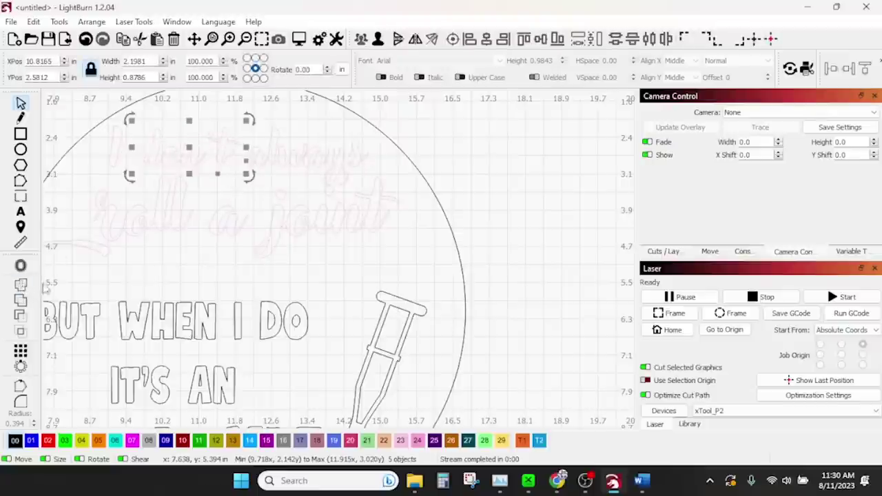
{"action": "left_click", "coordinate": [289, 267]}
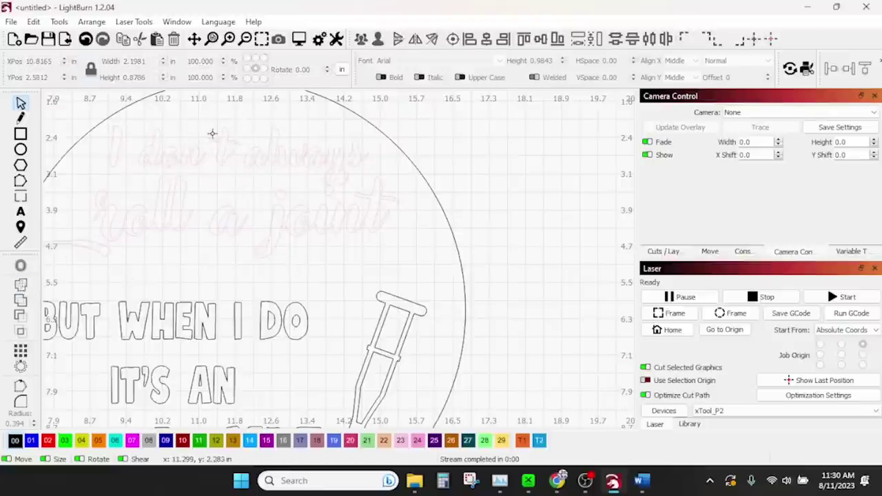
{"action": "left_click", "coordinate": [222, 162]}
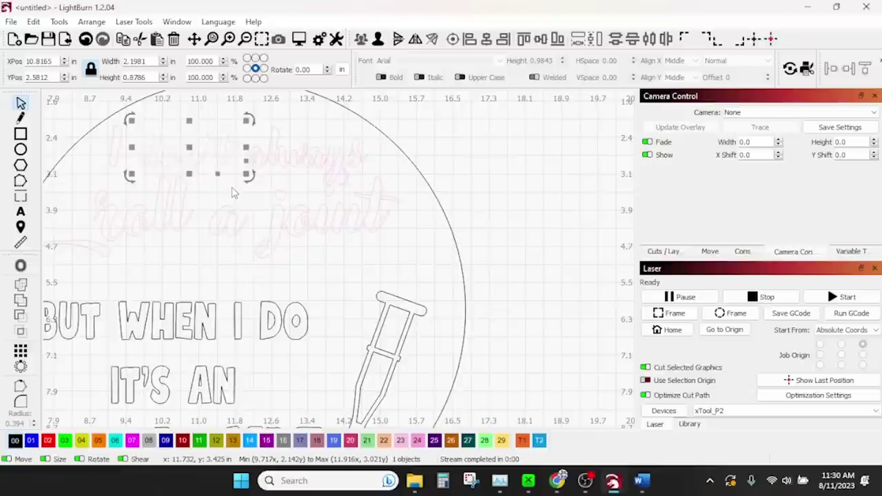
Weld the apostrophe and the letters of "don't" into one shape
{"action": "key", "text": "alt+b"}
{"action": "left_click", "coordinate": [236, 196]}
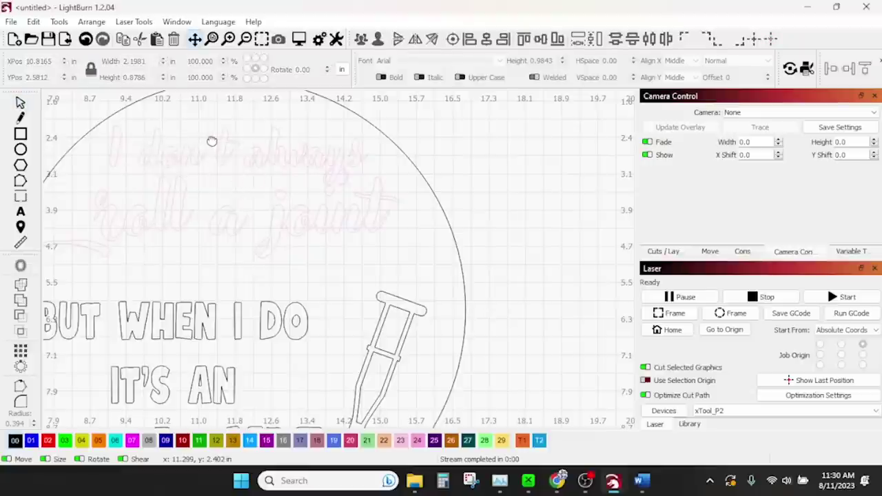
{"action": "scroll", "coordinate": [213, 141], "scroll_direction": "up", "scroll_amount": 2}
{"action": "left_click", "coordinate": [211, 130]}
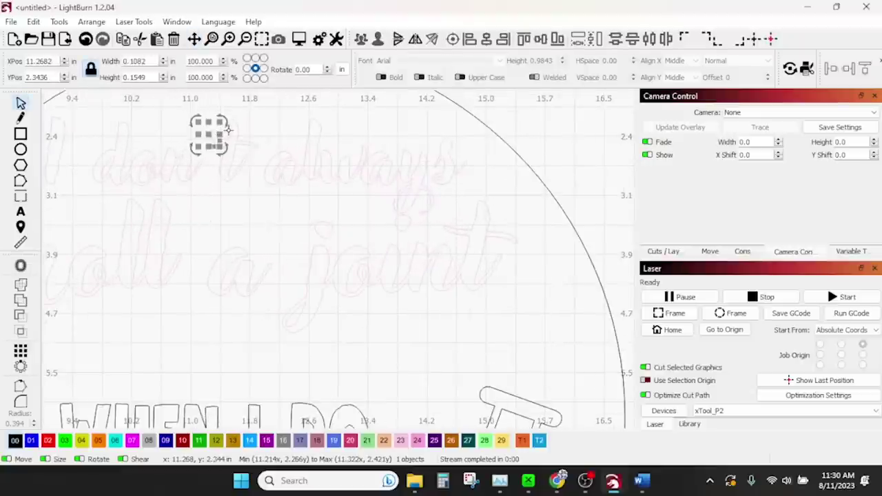
{"action": "left_click_drag", "start_coordinate": [248, 197], "coordinate": [211, 135]}
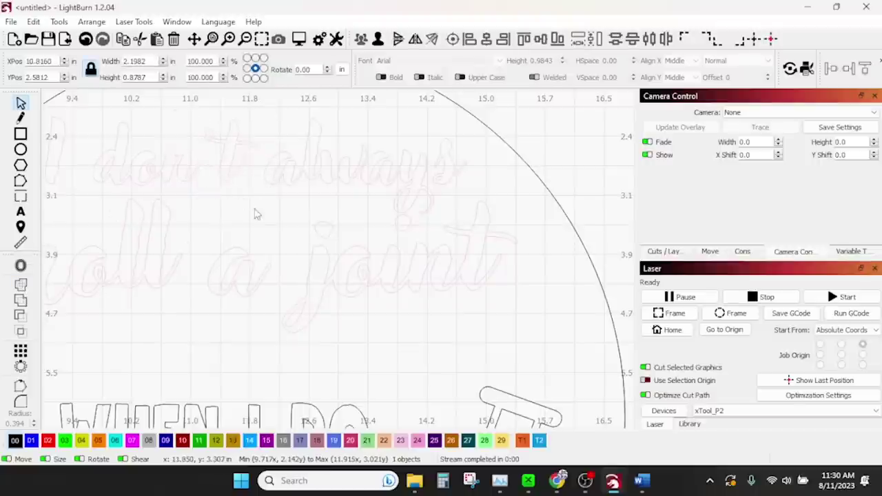
{"action": "left_click", "coordinate": [255, 212]}
{"action": "key", "text": "space"}
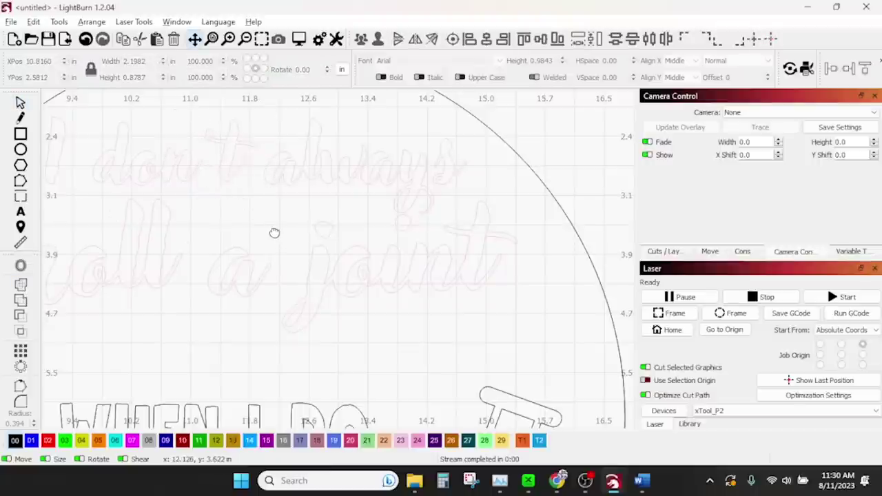
Separate the circle from its contents by moving the circle left and all the text and the crutch out to its right
{"action": "scroll", "coordinate": [275, 233], "scroll_direction": "down", "scroll_amount": 6}
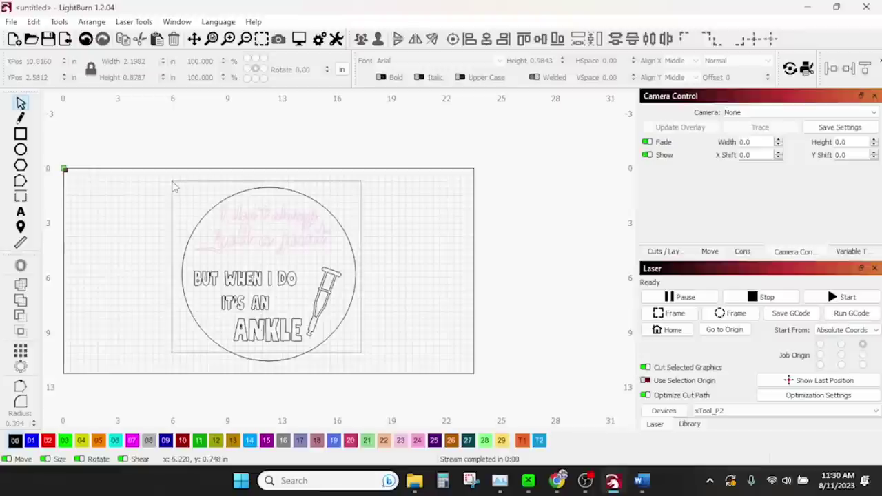
{"action": "key", "text": "ctrl+a"}
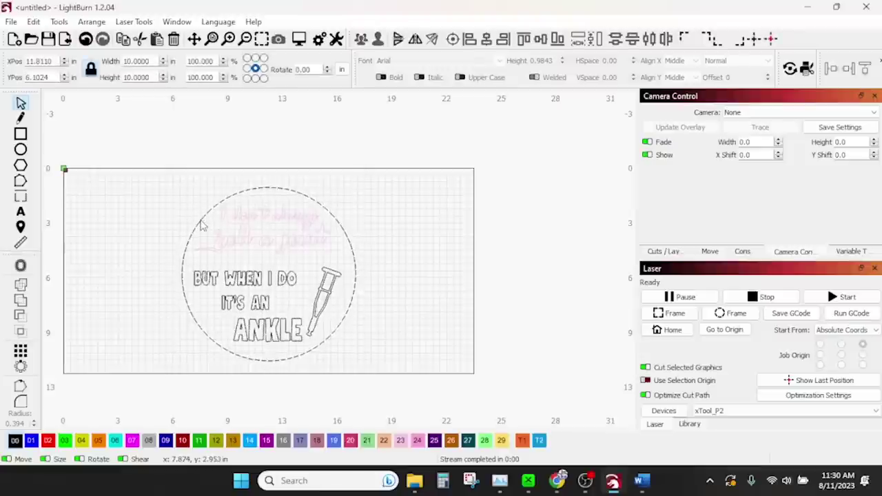
{"action": "key", "text": "ctrl+g"}
{"action": "left_click_drag", "start_coordinate": [270, 274], "coordinate": [110, 282]}
{"action": "left_click_drag", "start_coordinate": [369, 358], "coordinate": [173, 187]}
{"action": "left_click_drag", "start_coordinate": [245, 240], "coordinate": [369, 247]}
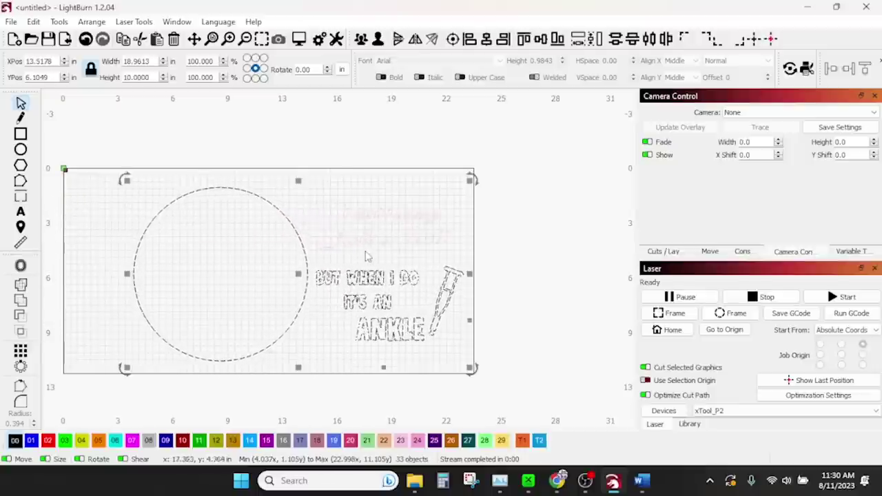
Move the script lines "I don't always roll a joint" slightly down, closer to "BUT WHEN I DO"
{"action": "left_click", "coordinate": [376, 263]}
{"action": "left_click_drag", "start_coordinate": [441, 253], "coordinate": [328, 190]}
{"action": "left_click_drag", "start_coordinate": [390, 237], "coordinate": [388, 248]}
{"action": "left_click", "coordinate": [419, 362]}
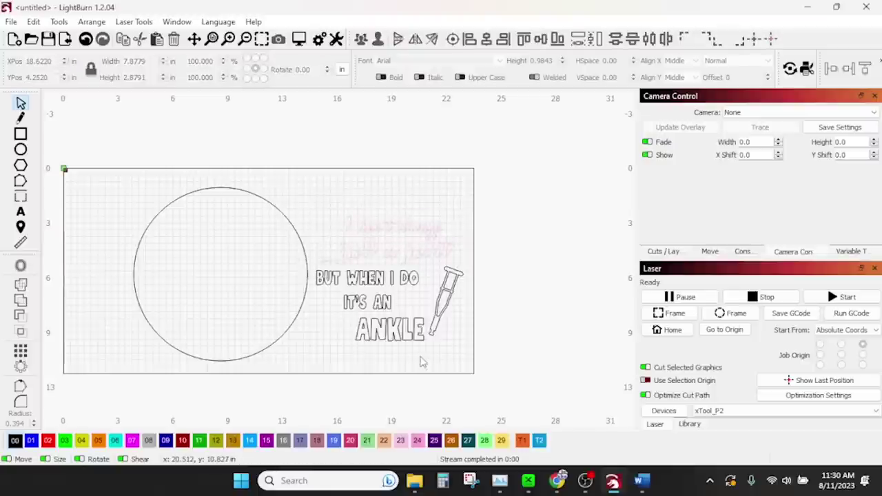
Move "ANKLE" and "IT'S AN" up and left to tighten them beneath "BUT WHEN I DO"
{"action": "left_click_drag", "start_coordinate": [426, 359], "coordinate": [382, 329]}
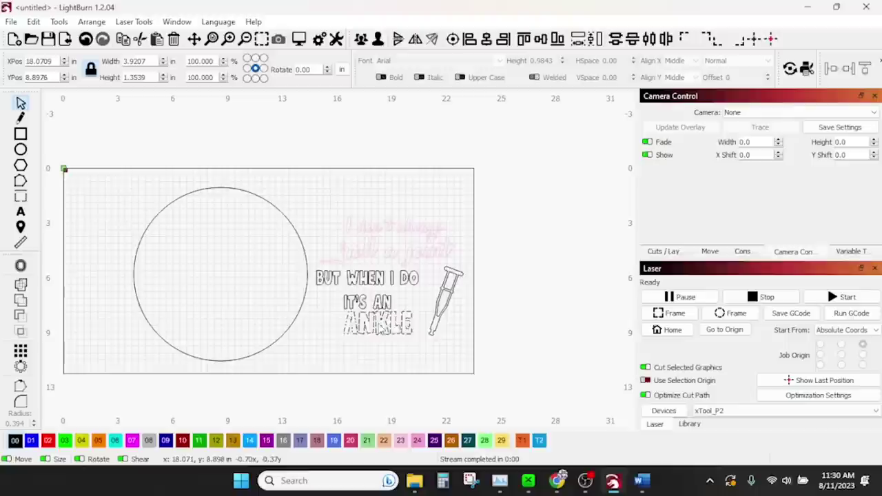
{"action": "left_click", "coordinate": [407, 352]}
{"action": "left_click", "coordinate": [336, 301]}
{"action": "left_click_drag", "start_coordinate": [380, 321], "coordinate": [364, 308]}
{"action": "left_click", "coordinate": [431, 305]}
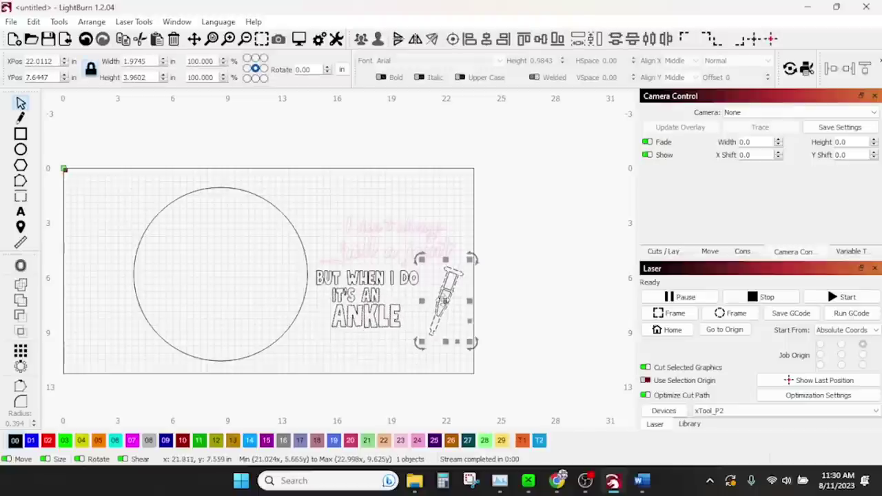
{"action": "left_click_drag", "start_coordinate": [444, 300], "coordinate": [429, 296]}
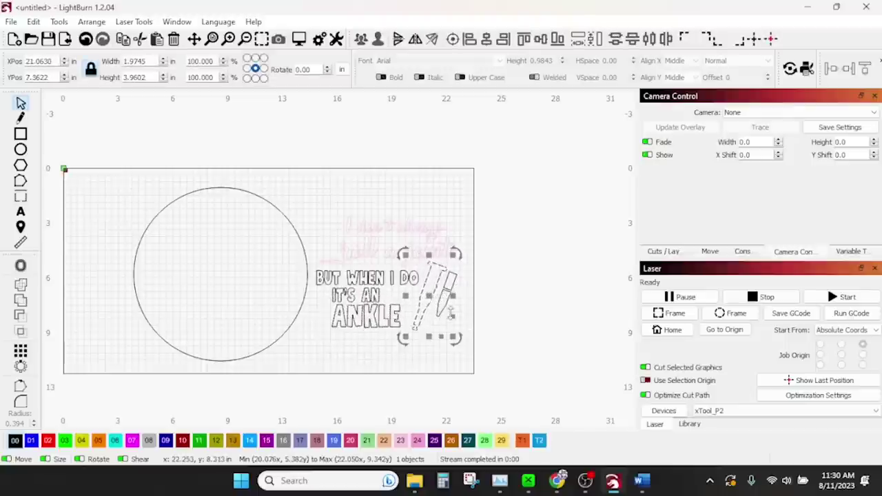
{"action": "key", "text": "ctrl+z"}
{"action": "left_click", "coordinate": [456, 335]}
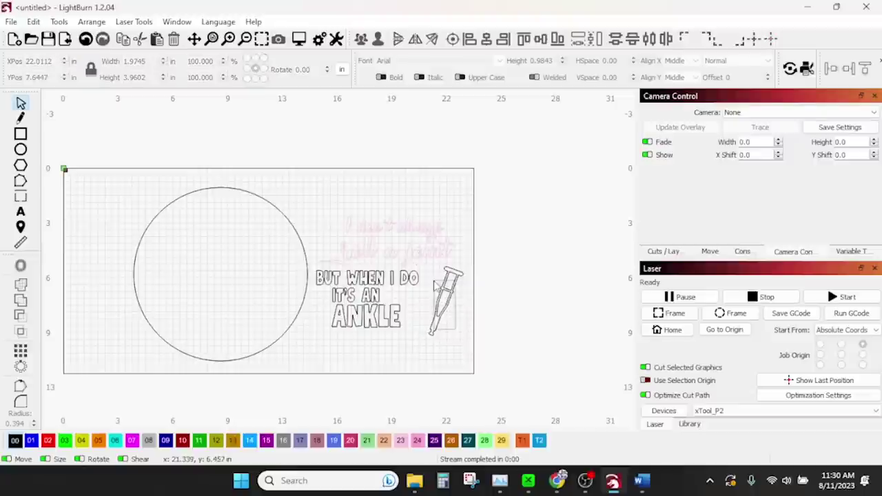
Group the crutch pieces and move the crutch left, close to the word "ANKLE"
{"action": "left_click", "coordinate": [453, 303]}
{"action": "key", "text": "ctrl+g"}
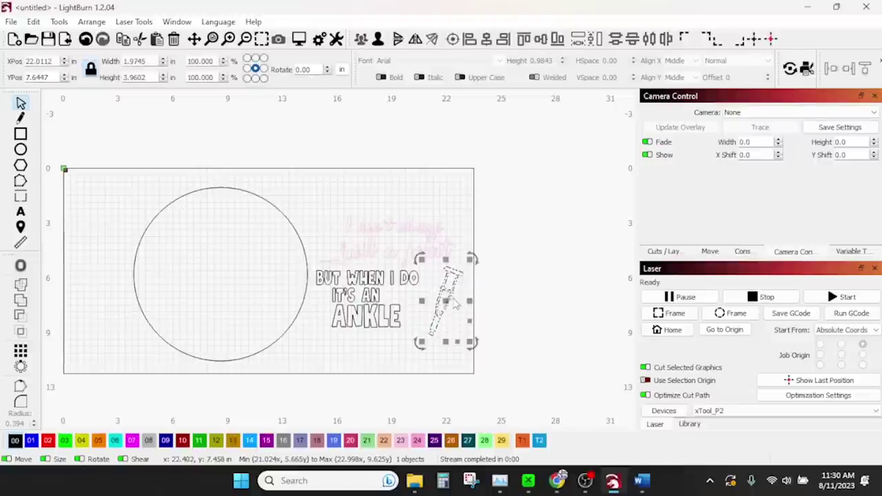
{"action": "left_click_drag", "start_coordinate": [448, 303], "coordinate": [429, 298]}
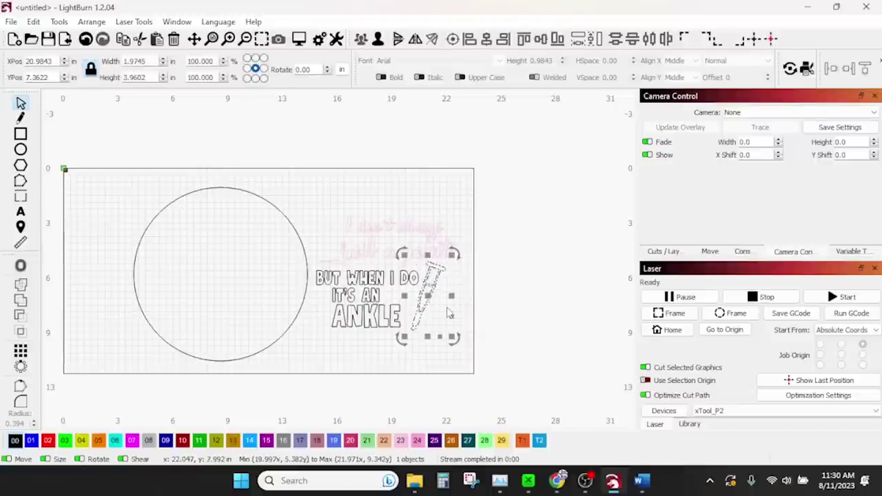
{"action": "left_click", "coordinate": [459, 348]}
{"action": "left_click_drag", "start_coordinate": [459, 347], "coordinate": [321, 204]}
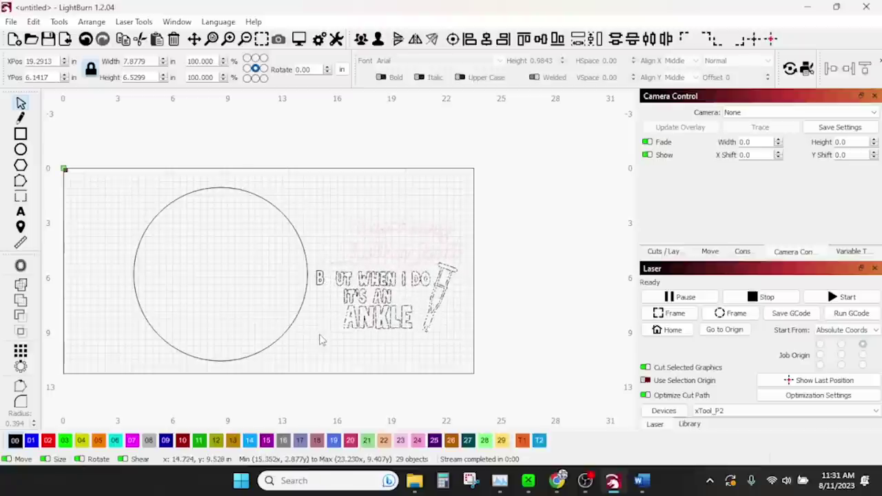
{"action": "left_click", "coordinate": [319, 339]}
{"action": "left_click_drag", "start_coordinate": [365, 303], "coordinate": [354, 301]}
{"action": "left_click", "coordinate": [452, 354]}
Move all the text and the crutch together to the bed's right edge, and the circle right to sit beside them
{"action": "left_click_drag", "start_coordinate": [457, 351], "coordinate": [321, 210]}
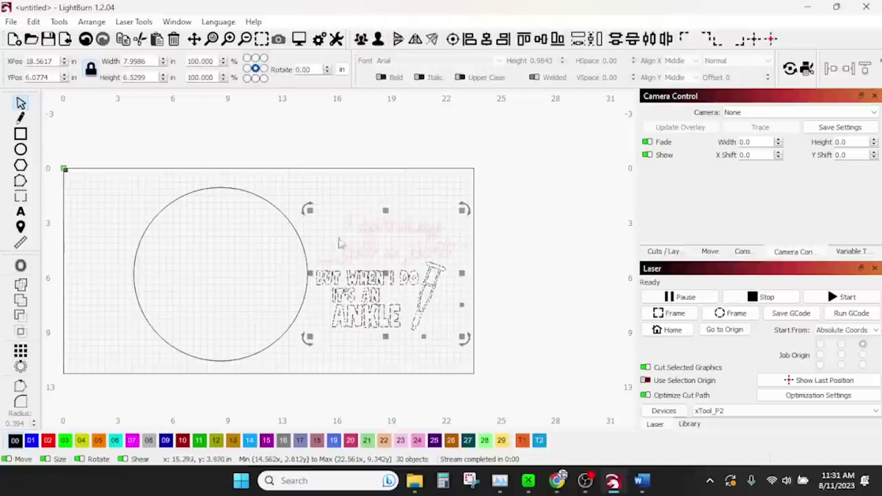
{"action": "left_click_drag", "start_coordinate": [390, 278], "coordinate": [402, 282]}
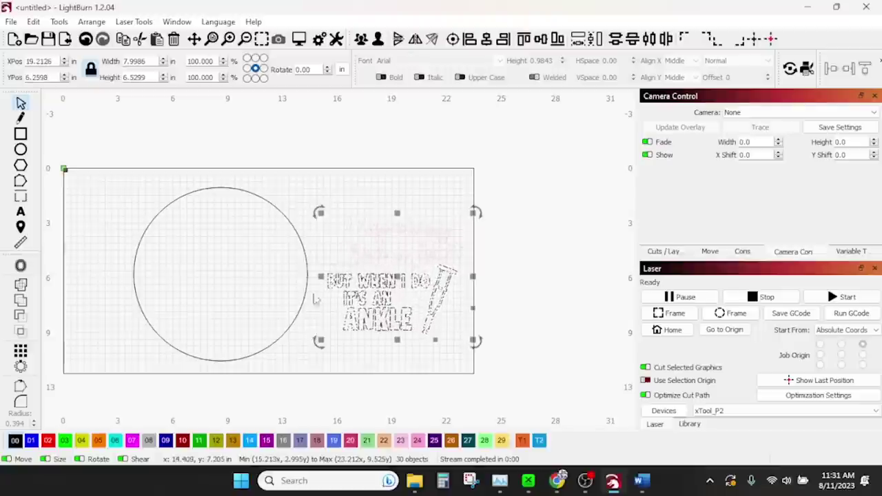
{"action": "left_click", "coordinate": [301, 303]}
{"action": "left_click_drag", "start_coordinate": [221, 273], "coordinate": [237, 285]}
{"action": "left_click", "coordinate": [317, 231]}
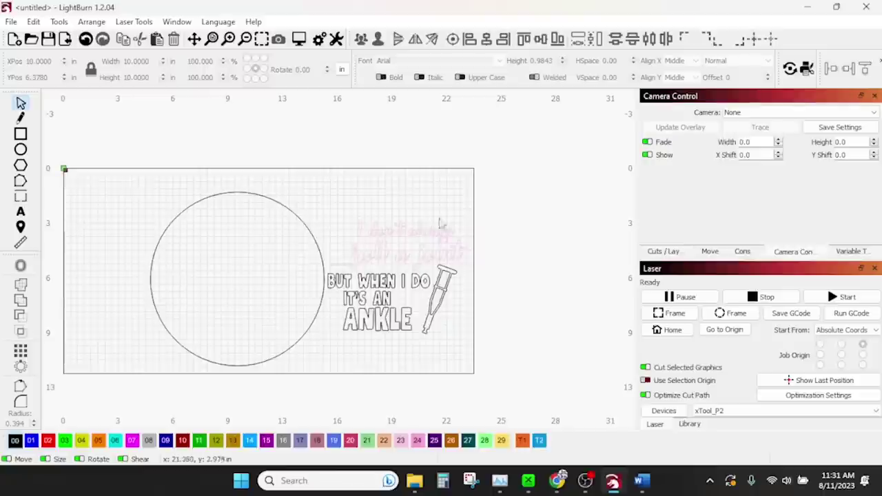
Assign the circle, all the text and the crutch to red layer 02
{"action": "left_click", "coordinate": [651, 254]}
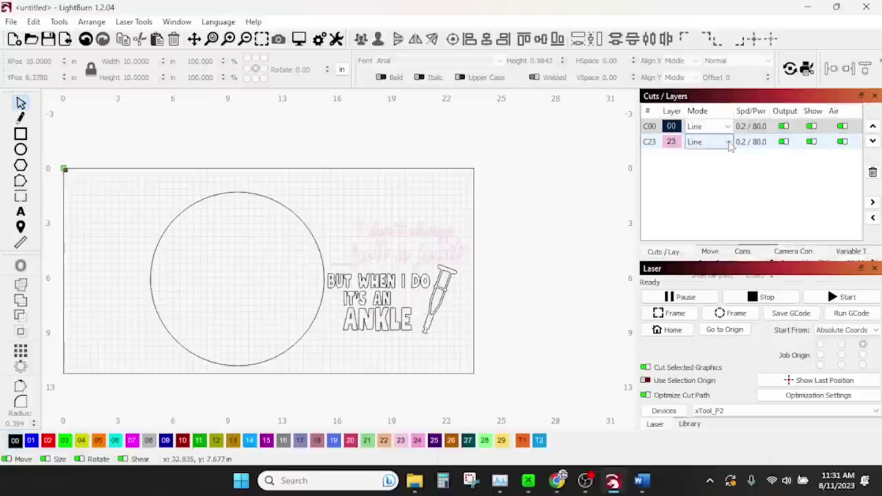
{"action": "left_click_drag", "start_coordinate": [508, 396], "coordinate": [181, 191]}
{"action": "left_click", "coordinate": [47, 439]}
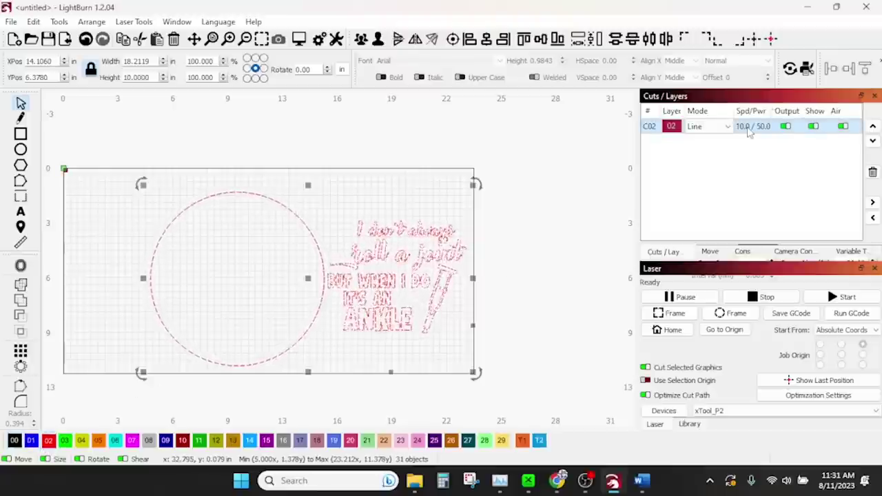
Set the maximum power of layer 02 to 75%
{"action": "double_click", "coordinate": [666, 128]}
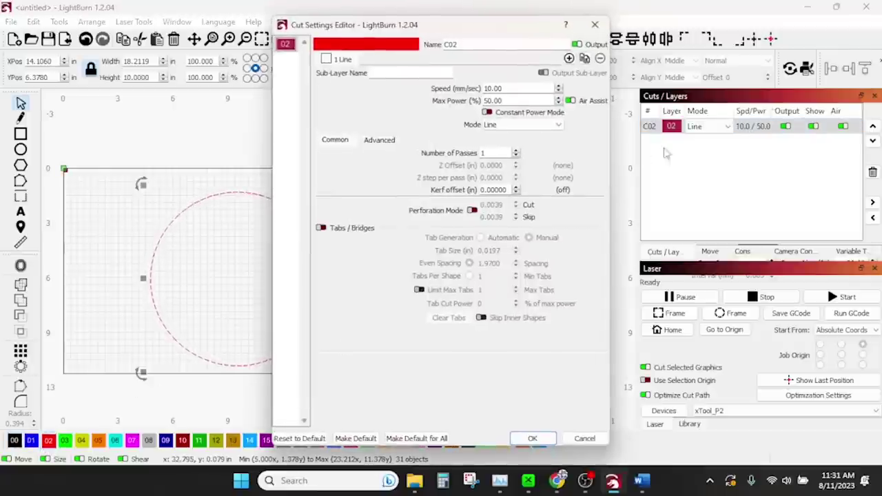
{"action": "double_click", "coordinate": [514, 101]}
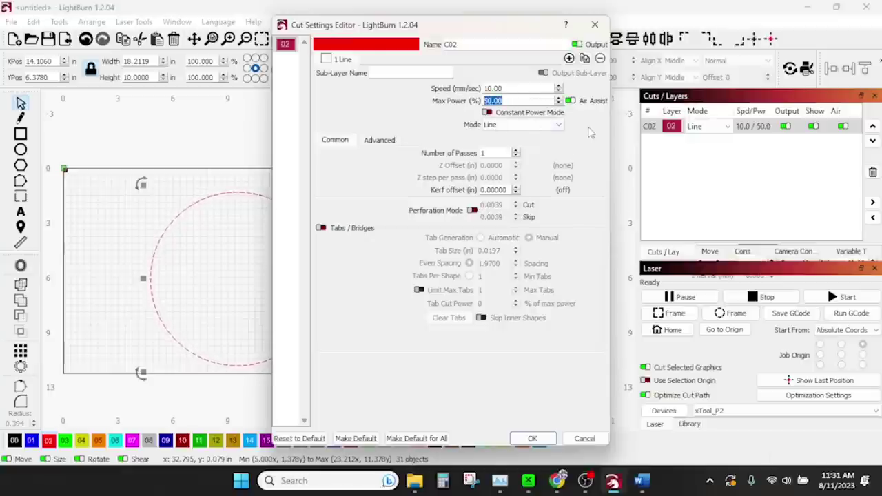
{"action": "type", "text": "75"}
{"action": "key", "text": "Return"}
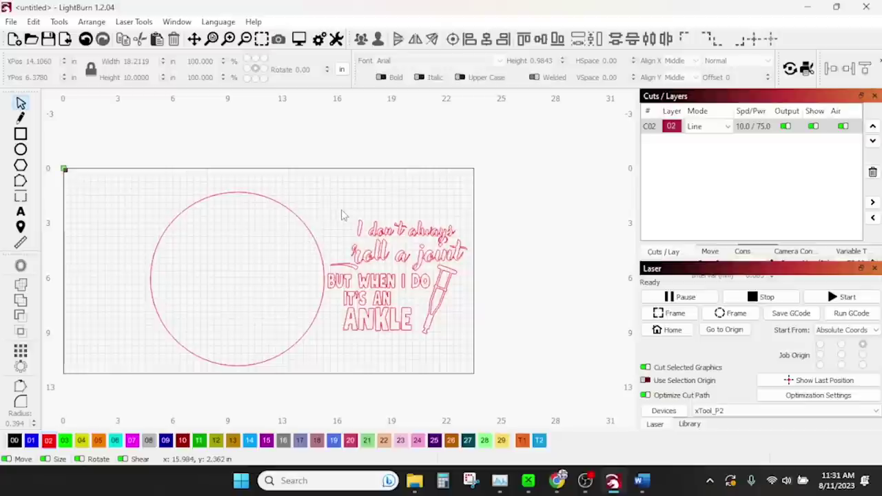
Move the full script text "I don't always roll a joint" up into the bed's upper-right corner
{"action": "left_click_drag", "start_coordinate": [333, 215], "coordinate": [467, 271]}
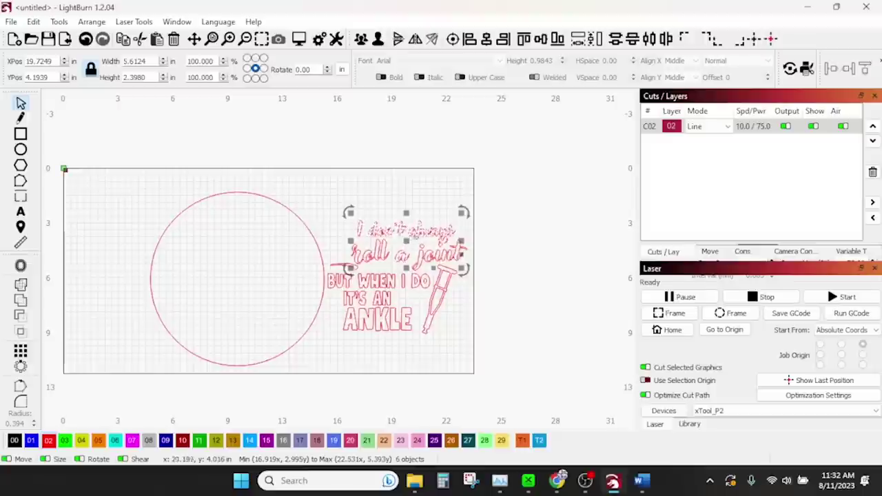
{"action": "left_click", "coordinate": [482, 267]}
{"action": "left_click_drag", "start_coordinate": [482, 268], "coordinate": [341, 221]}
{"action": "left_click_drag", "start_coordinate": [400, 254], "coordinate": [405, 205]}
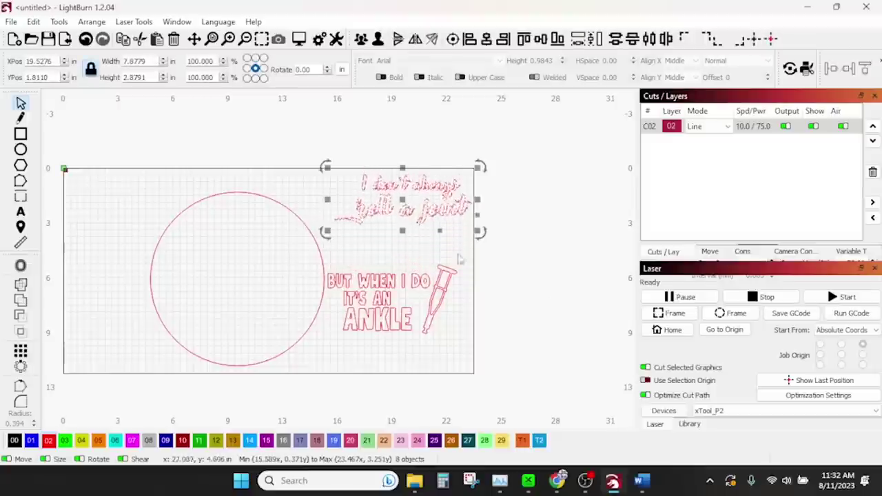
Rotate the block lettering and crutch together 90 degrees counterclockwise and place them along the bed's right edge below the script text
{"action": "left_click", "coordinate": [492, 368]}
{"action": "left_click_drag", "start_coordinate": [444, 351], "coordinate": [243, 283]}
{"action": "left_click", "coordinate": [492, 355]}
{"action": "left_click_drag", "start_coordinate": [468, 349], "coordinate": [329, 266]}
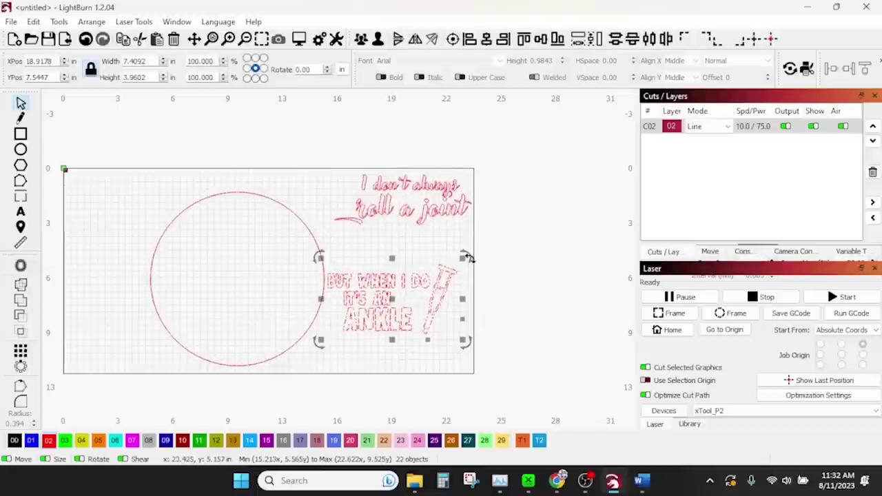
{"action": "left_click", "coordinate": [452, 272]}
{"action": "left_click_drag", "start_coordinate": [469, 257], "coordinate": [365, 234]}
{"action": "left_click_drag", "start_coordinate": [392, 303], "coordinate": [435, 305]}
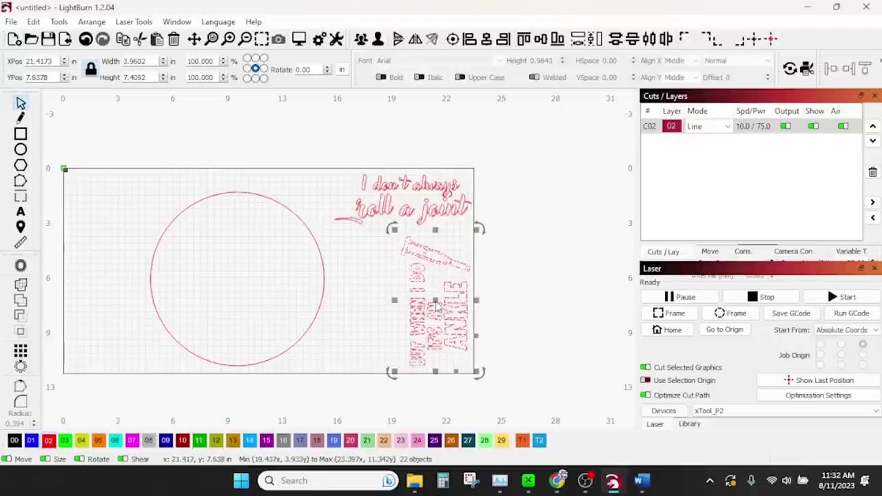
{"action": "left_click", "coordinate": [511, 331]}
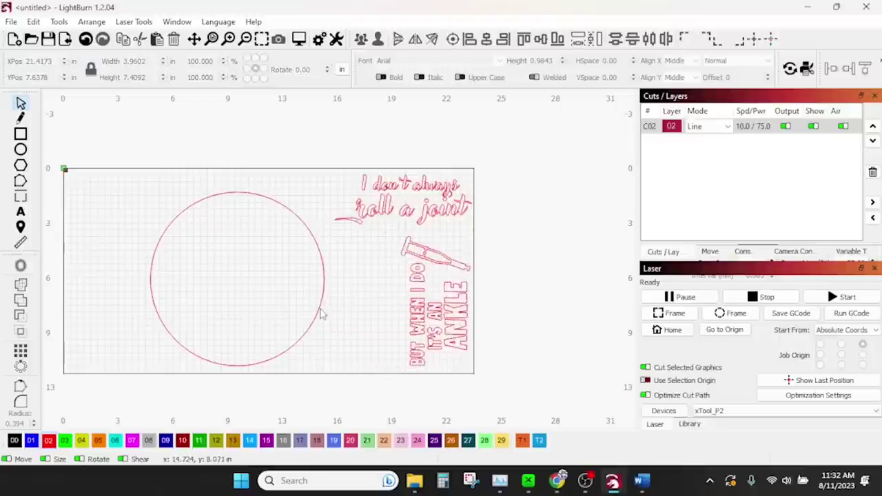
Move the 10 in circle right until it sits just beside the rotated lettering, near the bed's lower edge
{"action": "left_click", "coordinate": [319, 309]}
{"action": "left_click_drag", "start_coordinate": [238, 280], "coordinate": [316, 292]}
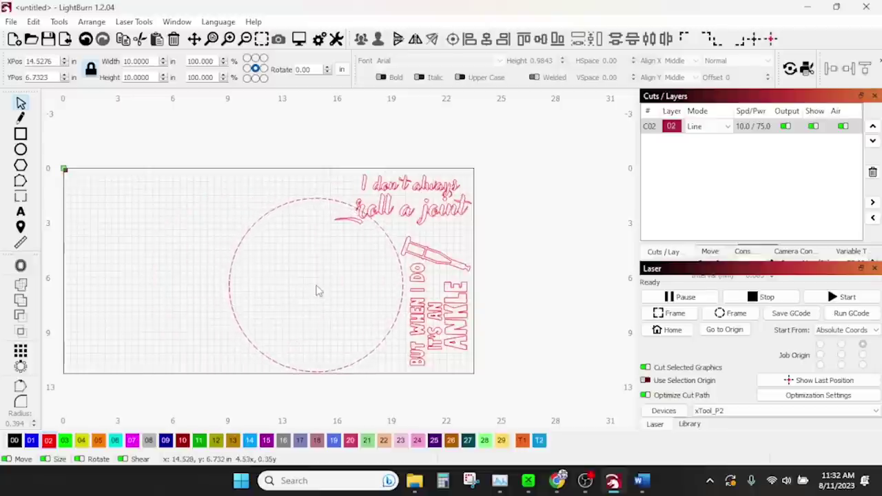
{"action": "left_click_drag", "start_coordinate": [316, 291], "coordinate": [317, 289]}
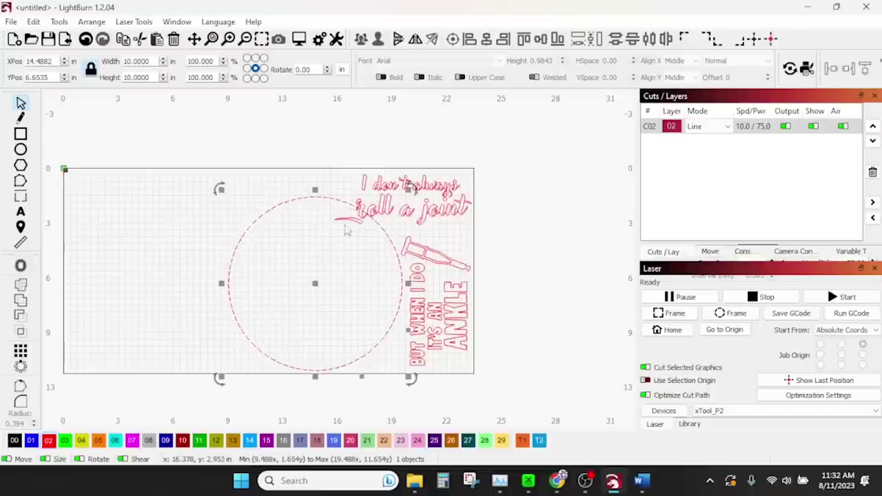
Select the circle together with the rotated block lettering and crutch
{"action": "left_click", "coordinate": [355, 261]}
{"action": "left_click_drag", "start_coordinate": [516, 372], "coordinate": [351, 256]}
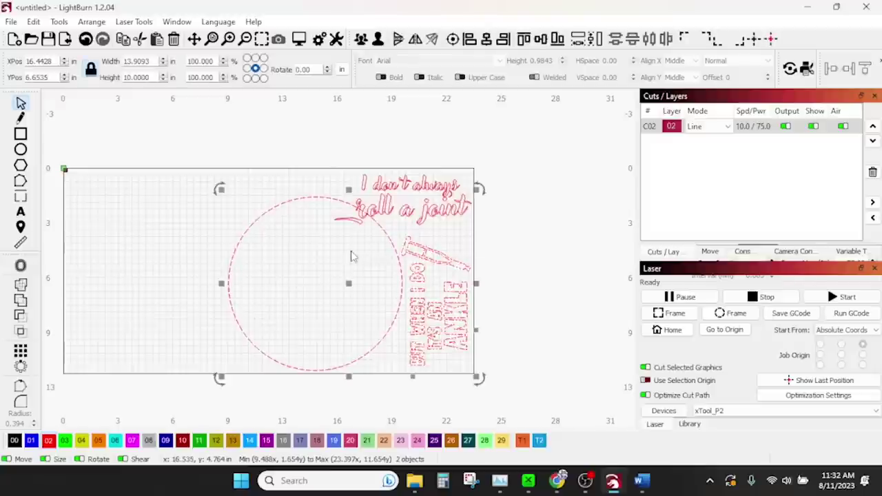